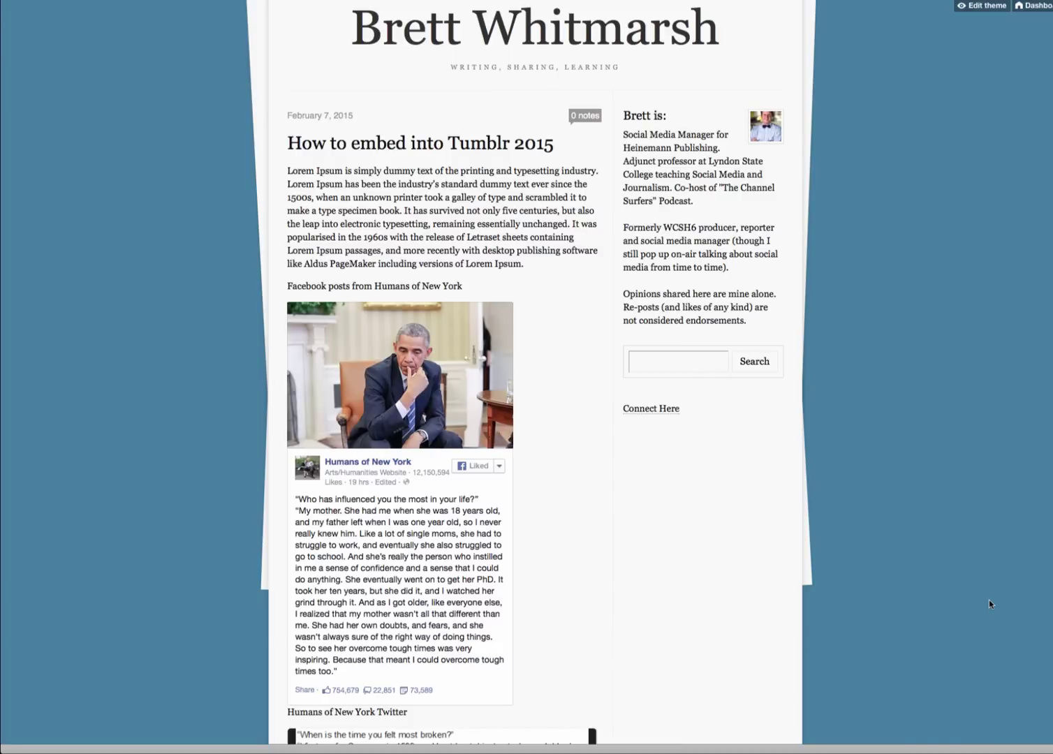
Step: Look through the published post "How to embed into Tumblr 2015" and its embedded Facebook, Twitter, Instagram and YouTube content
{"action": "scroll", "coordinate": [978, 509], "scroll_direction": "down", "scroll_amount": 8}
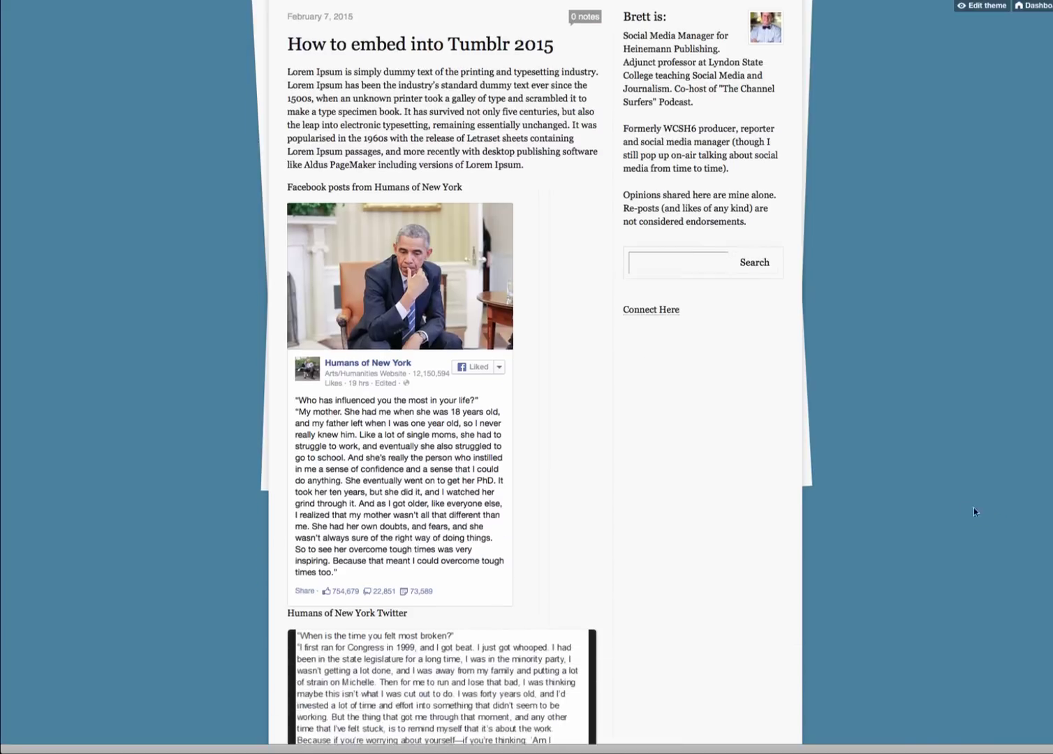
{"action": "scroll", "coordinate": [971, 509], "scroll_direction": "down", "scroll_amount": 12}
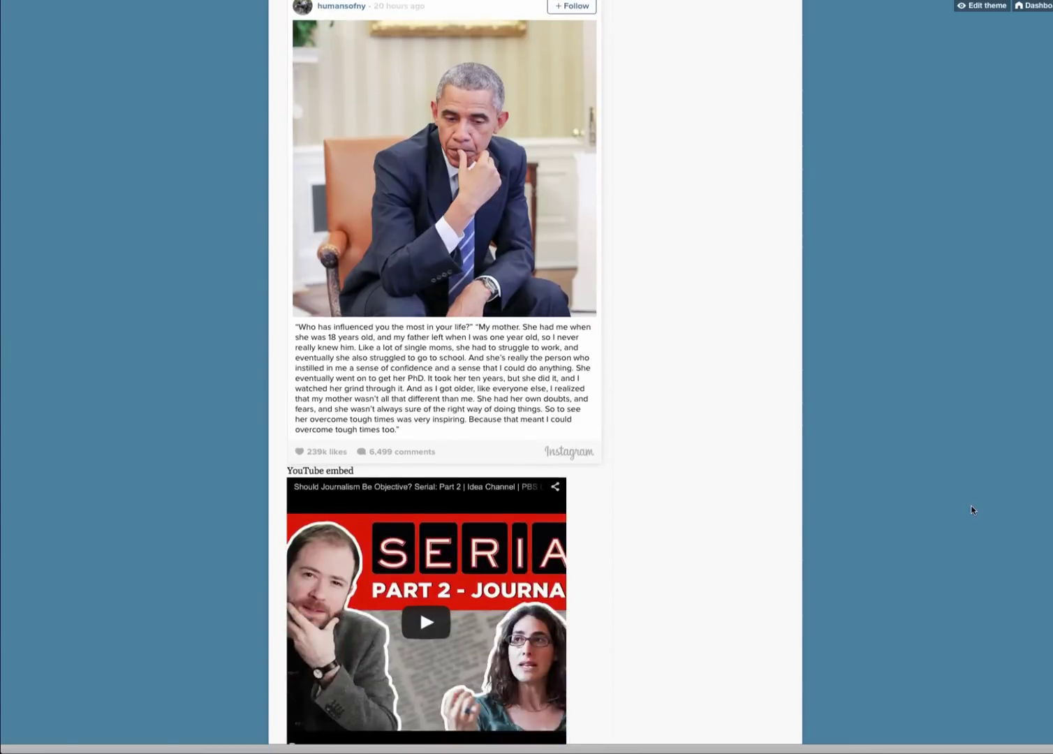
{"action": "scroll", "coordinate": [971, 510], "scroll_direction": "down", "scroll_amount": 4}
{"action": "scroll", "coordinate": [971, 510], "scroll_direction": "up", "scroll_amount": 20}
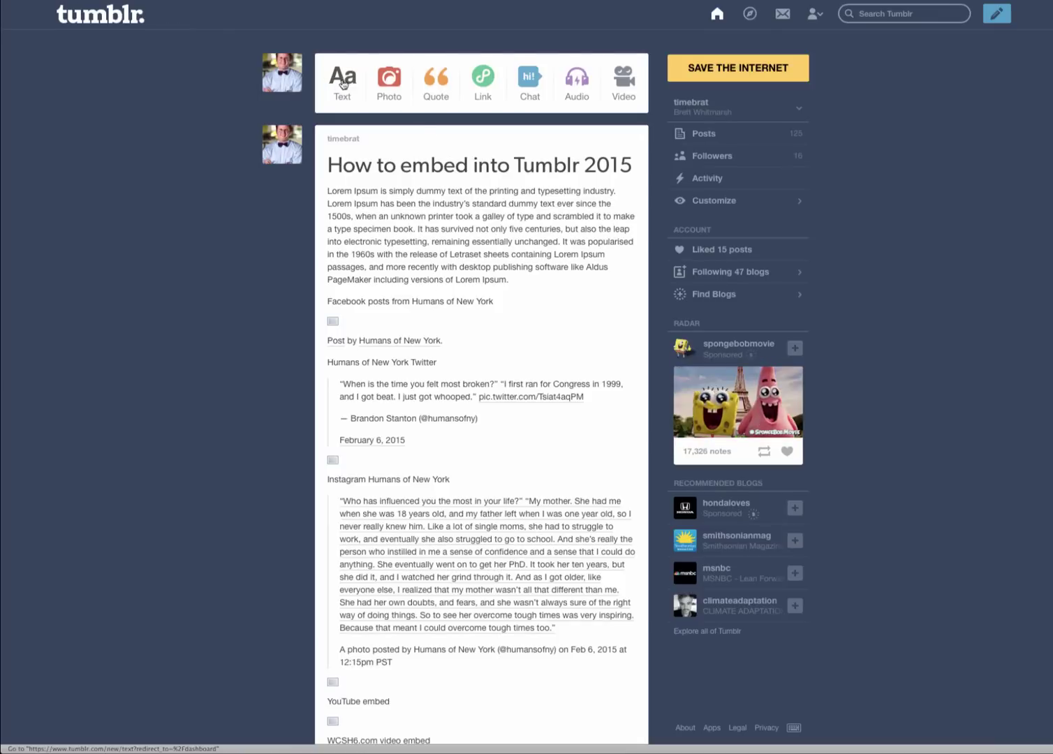
Step: Create a new text post on the Tumblr dashboard with the title "How to embed into Tumblr 2015"
{"action": "left_click", "coordinate": [343, 81]}
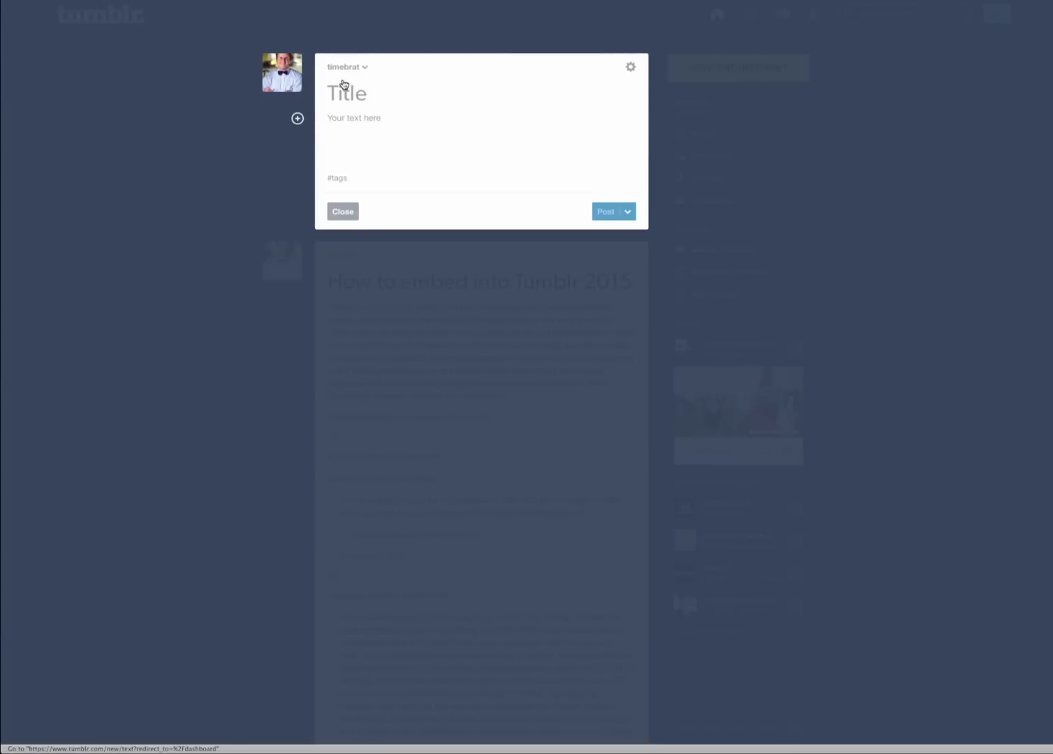
{"action": "left_click", "coordinate": [360, 85]}
{"action": "type", "text": "Hu"}
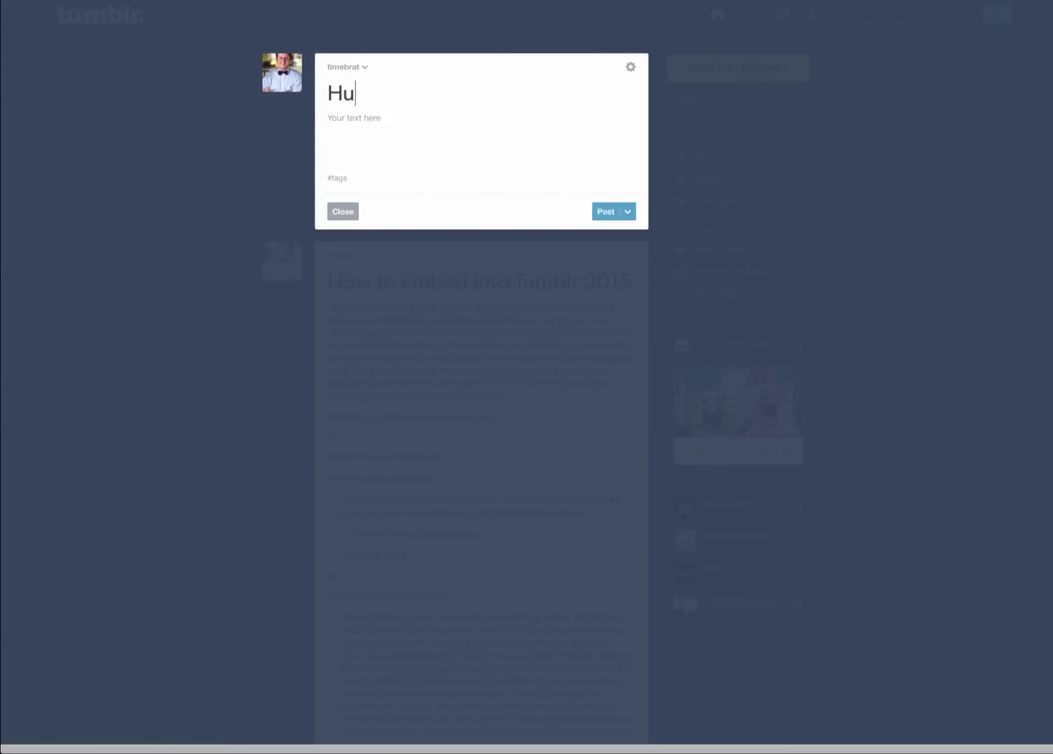
{"action": "key", "text": "BackSpace"}
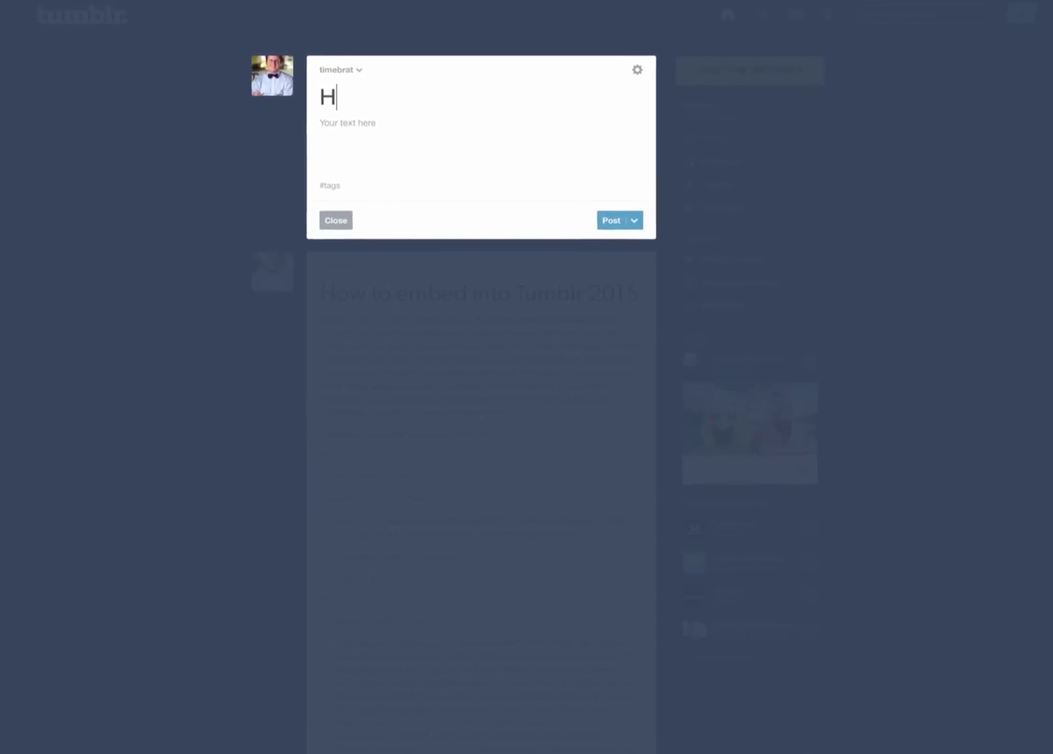
{"action": "type", "text": "ow to embed "}
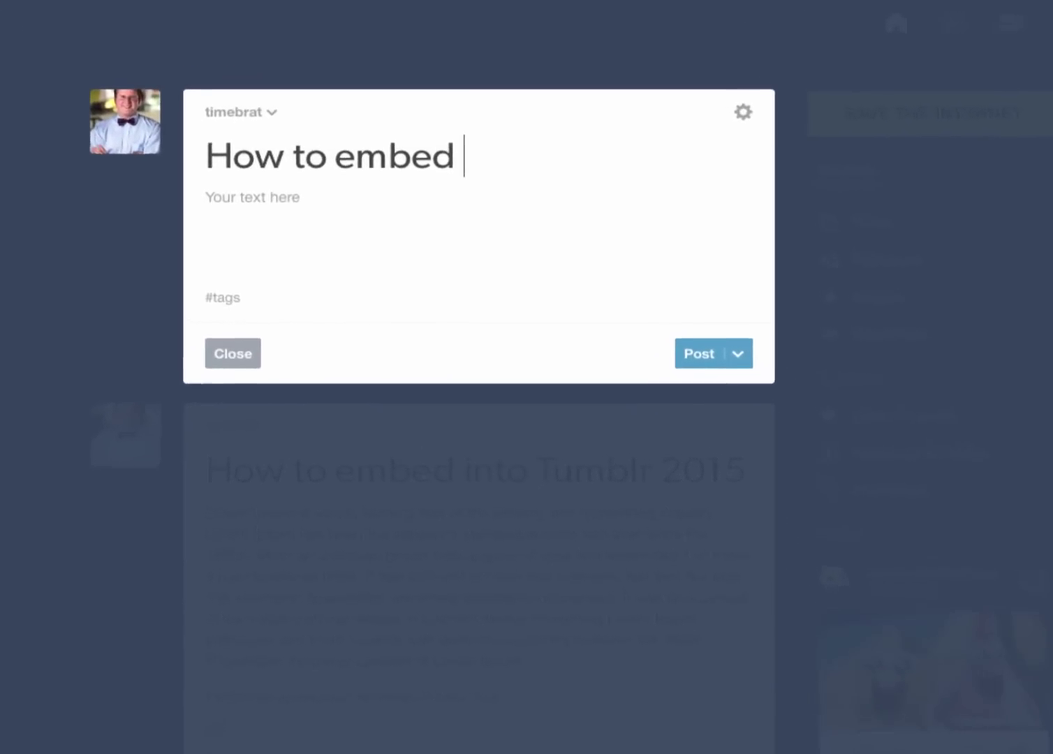
{"action": "type", "text": "into Tumblr 2"}
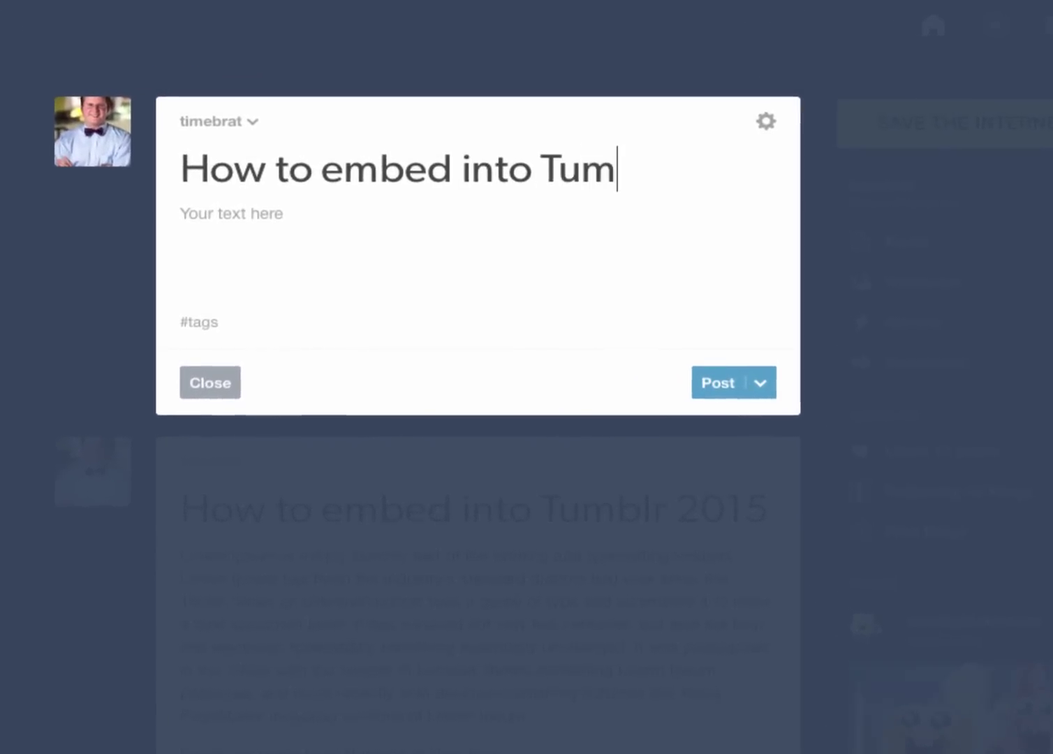
{"action": "type", "text": "015"}
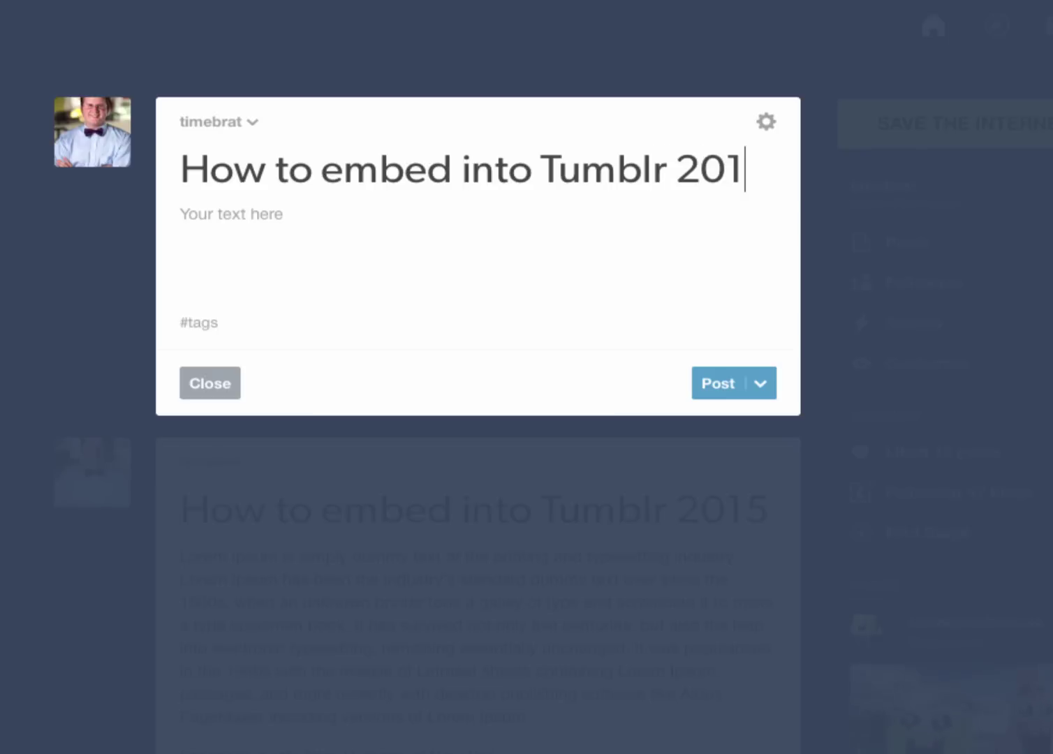
Step: Copy the "What is Lorem Ipsum?" paragraph from the Lorem Ipsum website and paste it into the post body
{"action": "left_click", "coordinate": [356, 227]}
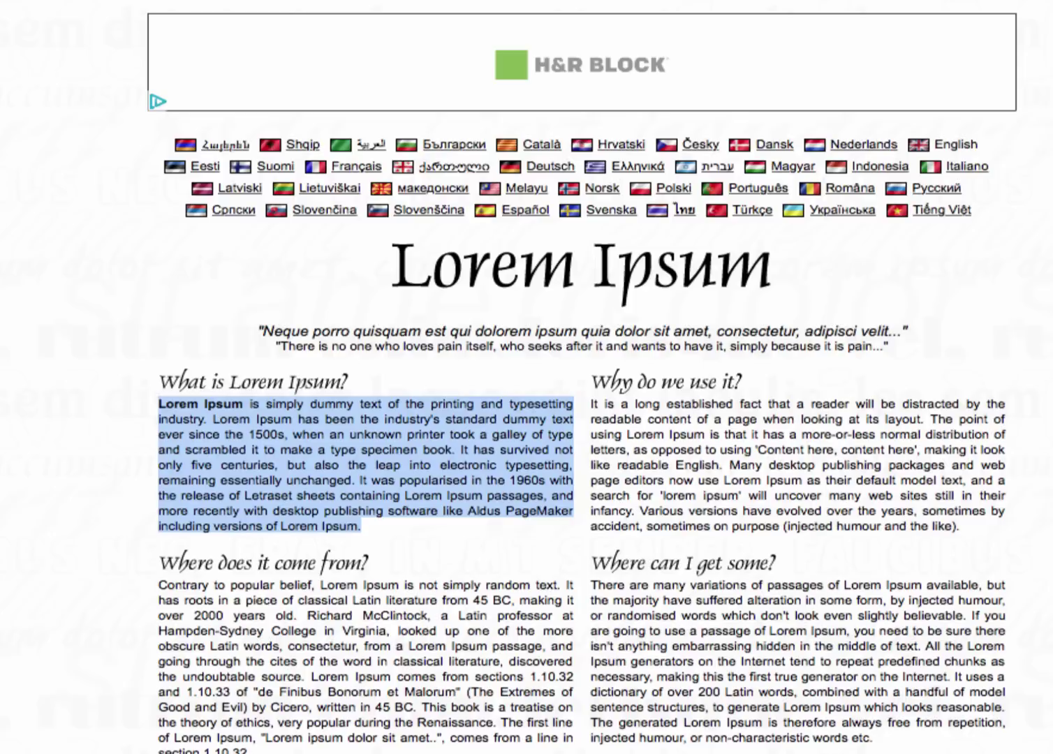
{"action": "right_click", "coordinate": [338, 456]}
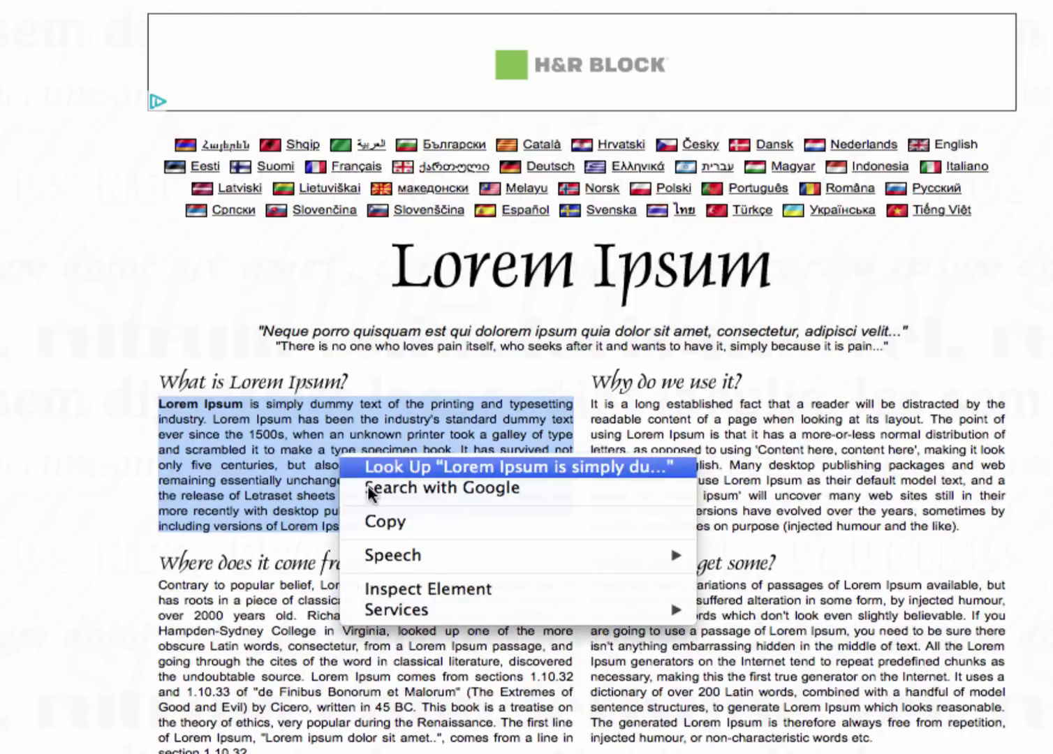
{"action": "left_click", "coordinate": [405, 522]}
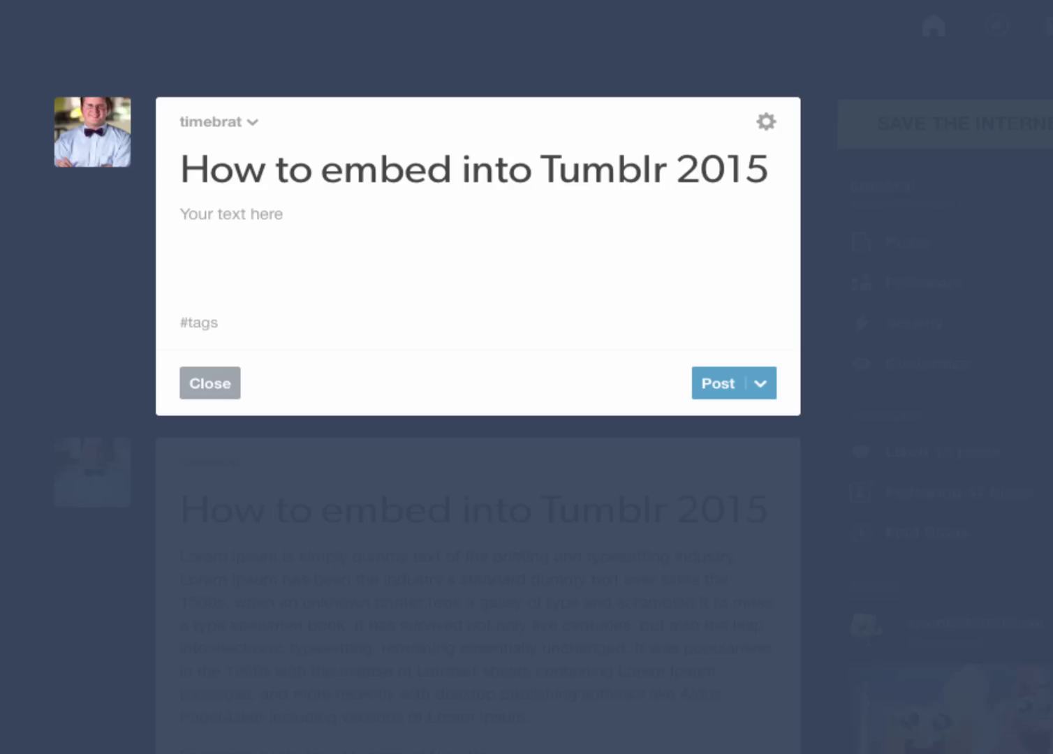
{"action": "left_click", "coordinate": [265, 239]}
{"action": "type", "text": "Lorem Ipsum is simply dummy text of the printing and typesetting industry. Lorem Ipsum has been the industry's standard dummy text ever since the 1500s, when an unknown printer took a galley of type and scrambled it to make a type specimen book. It has survived not only five centuries, but also the leap into electronic typesetting, remaining essentially unchanged. It was popularised in the 1960s with the release of Letraset sheets containing Lorem Ipsum passages, and more recently with desktop publishing software like Aldus PageMaker including versions of Lorem Ipsum."}
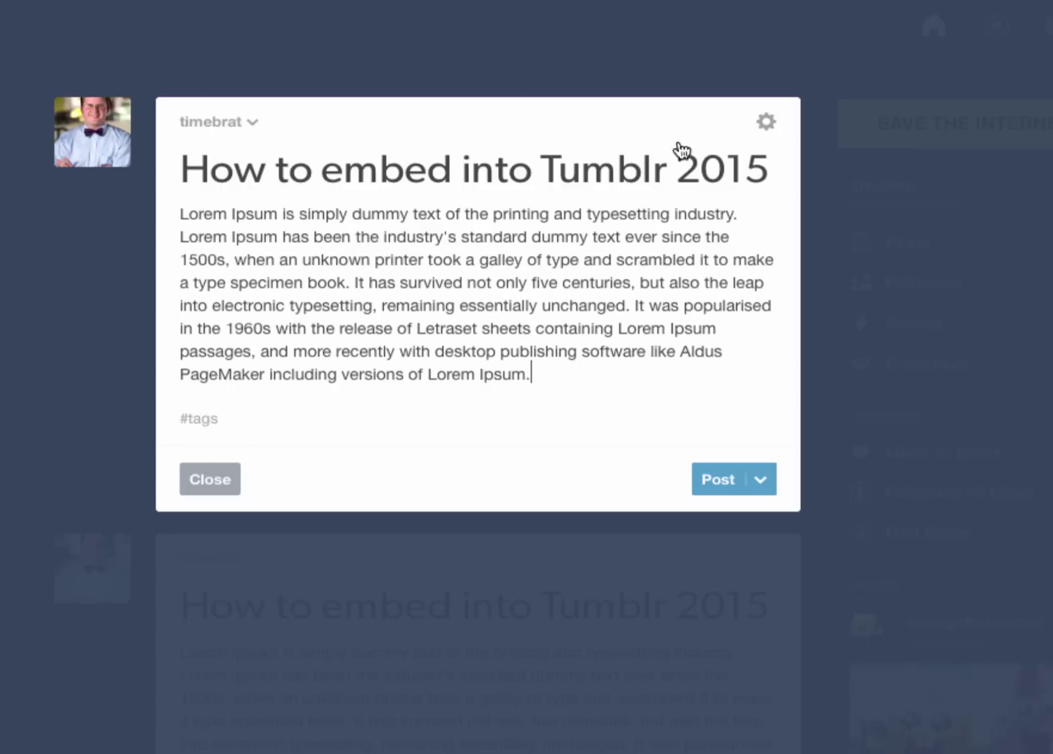
Step: Change the post's text editor setting to HTML
{"action": "left_click", "coordinate": [768, 125]}
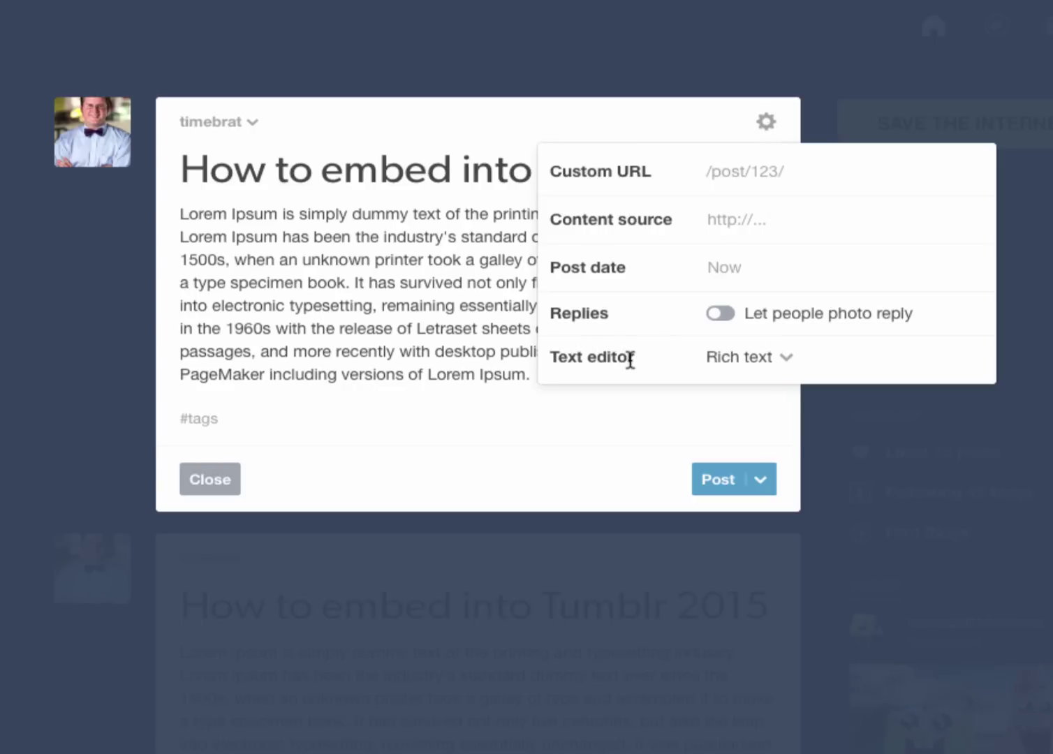
{"action": "left_click", "coordinate": [768, 358]}
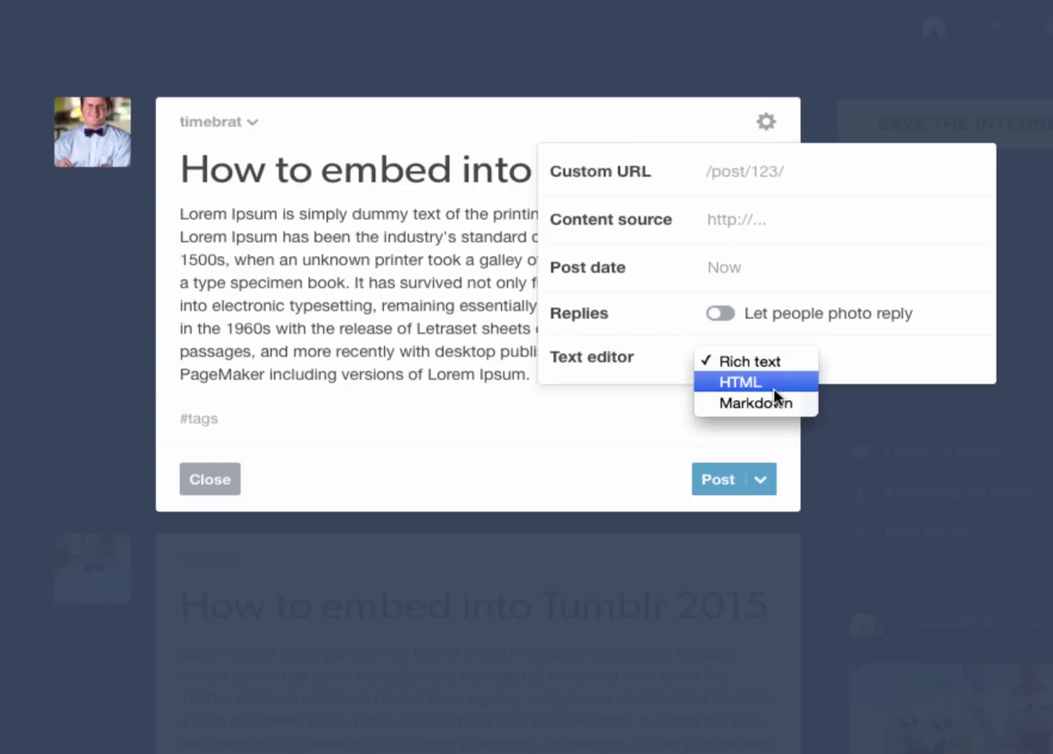
{"action": "left_click", "coordinate": [775, 388]}
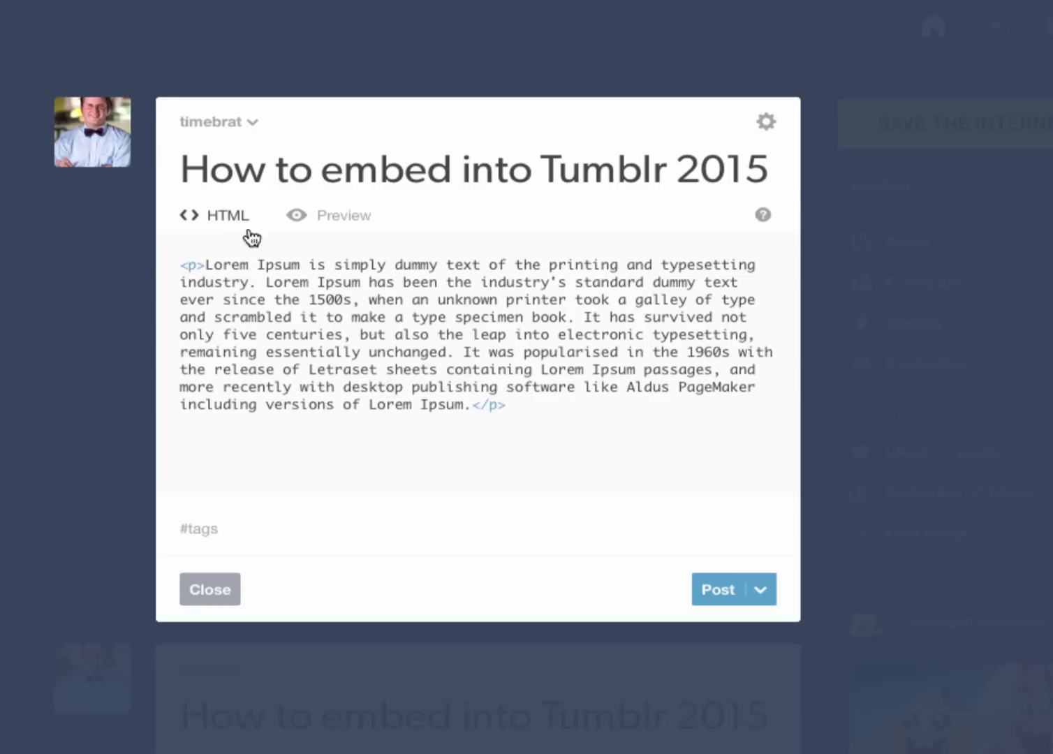
Step: Examine the opening <p> and closing </p> tags around the Lorem Ipsum paragraph
{"action": "left_click_drag", "start_coordinate": [181, 265], "coordinate": [202, 265]}
{"action": "left_click_drag", "start_coordinate": [472, 405], "coordinate": [547, 418]}
{"action": "left_click", "coordinate": [555, 418]}
{"action": "left_click_drag", "start_coordinate": [181, 266], "coordinate": [208, 265]}
{"action": "left_click_drag", "start_coordinate": [471, 404], "coordinate": [504, 405]}
{"action": "left_click", "coordinate": [536, 414]}
Step: Below the Lorem Ipsum paragraph, add <p>Humans of New York, Facebook</p> and start the following line with <p>
{"action": "key", "text": "Return"}
{"action": "key", "text": "BackSpace"}
{"action": "key", "text": "Left"}
{"action": "key", "text": "Left"}
{"action": "key", "text": "Left"}
{"action": "key", "text": "Left"}
{"action": "key", "text": "Right"}
{"action": "key", "text": "Right"}
{"action": "key", "text": "Right"}
{"action": "key", "text": "Right"}
{"action": "key", "text": "Return"}
{"action": "key", "text": "Return"}
{"action": "type", "text": "<p>Humans of"}
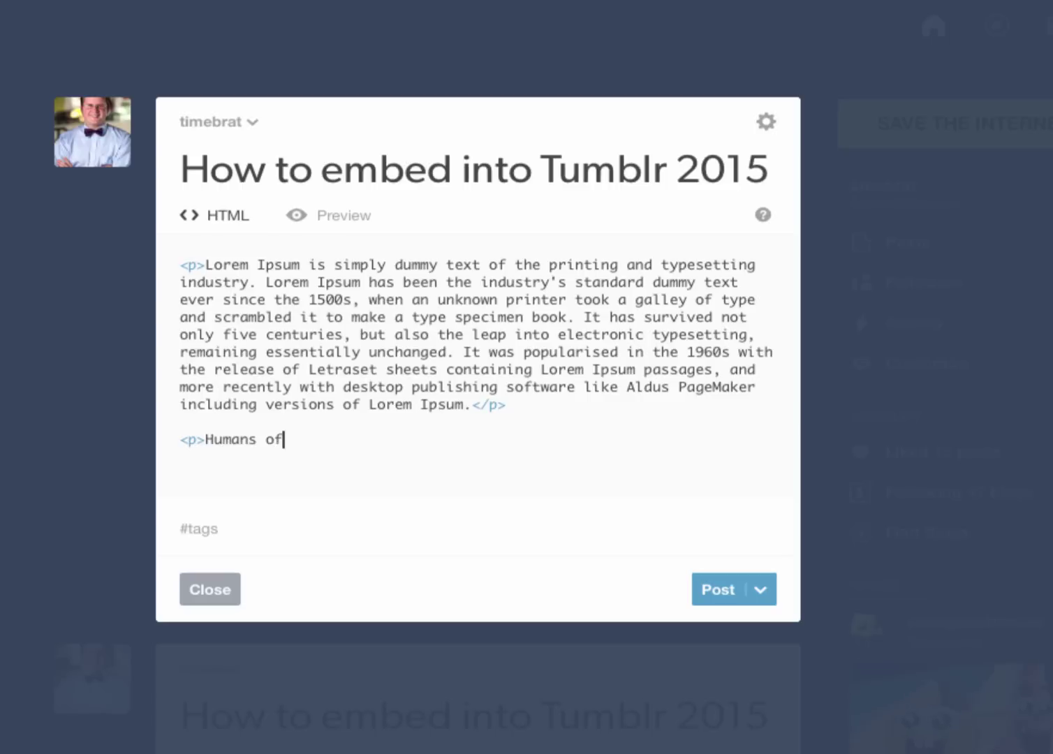
{"action": "type", "text": " New York, Facebook"}
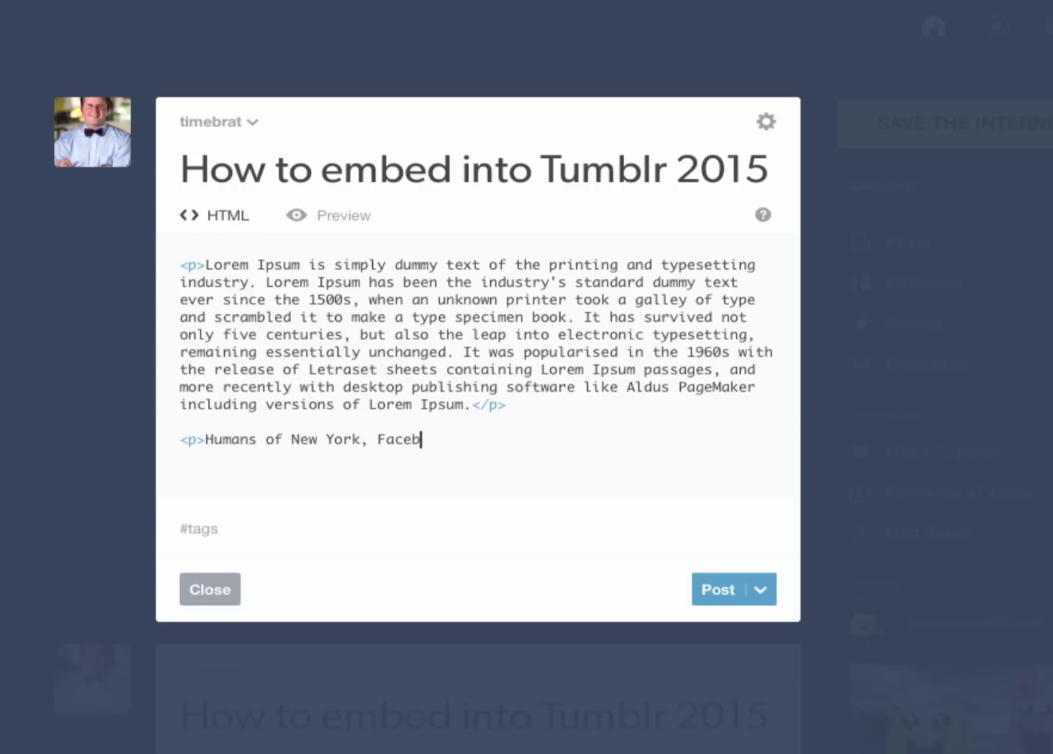
{"action": "type", "text": "</p>"}
{"action": "key", "text": "Return"}
{"action": "type", "text": "<p>"}
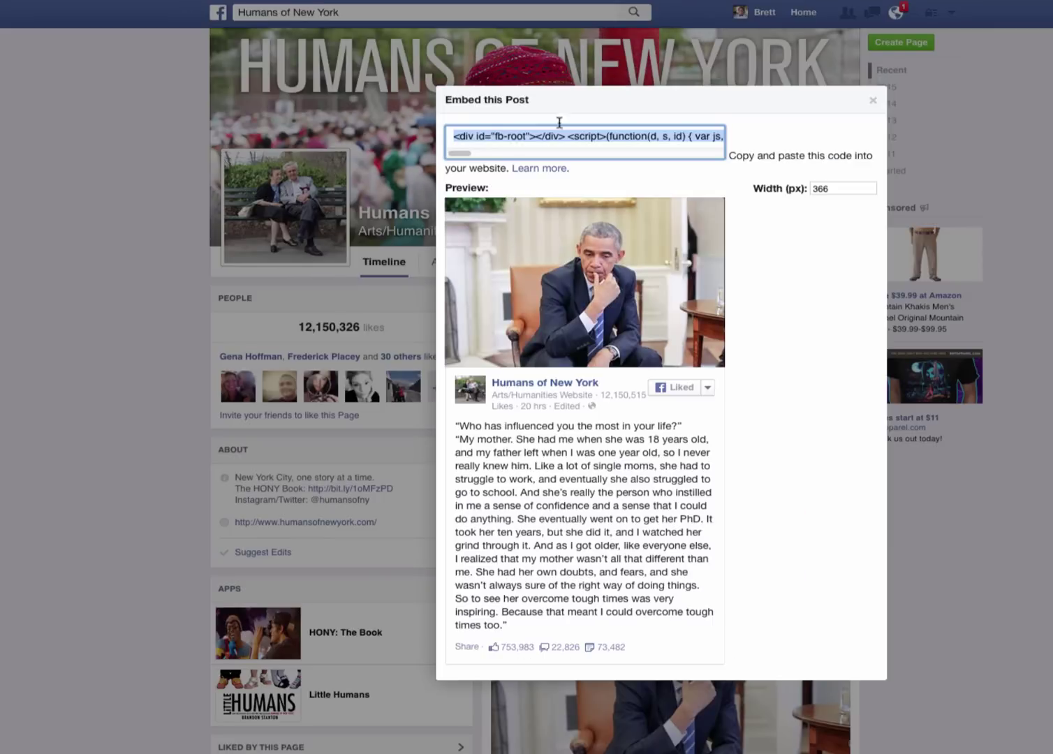
Step: Switch to the Humans of New York Facebook page and open the embed code for its newest post
{"action": "left_click", "coordinate": [55, 117]}
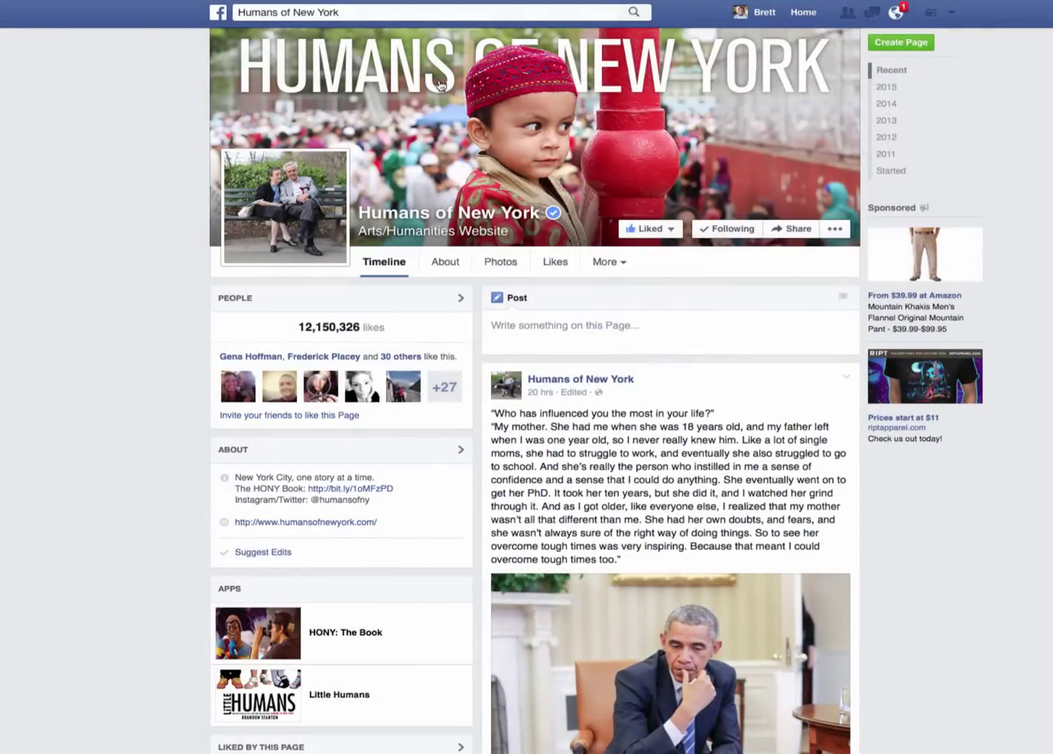
{"action": "left_click", "coordinate": [847, 379]}
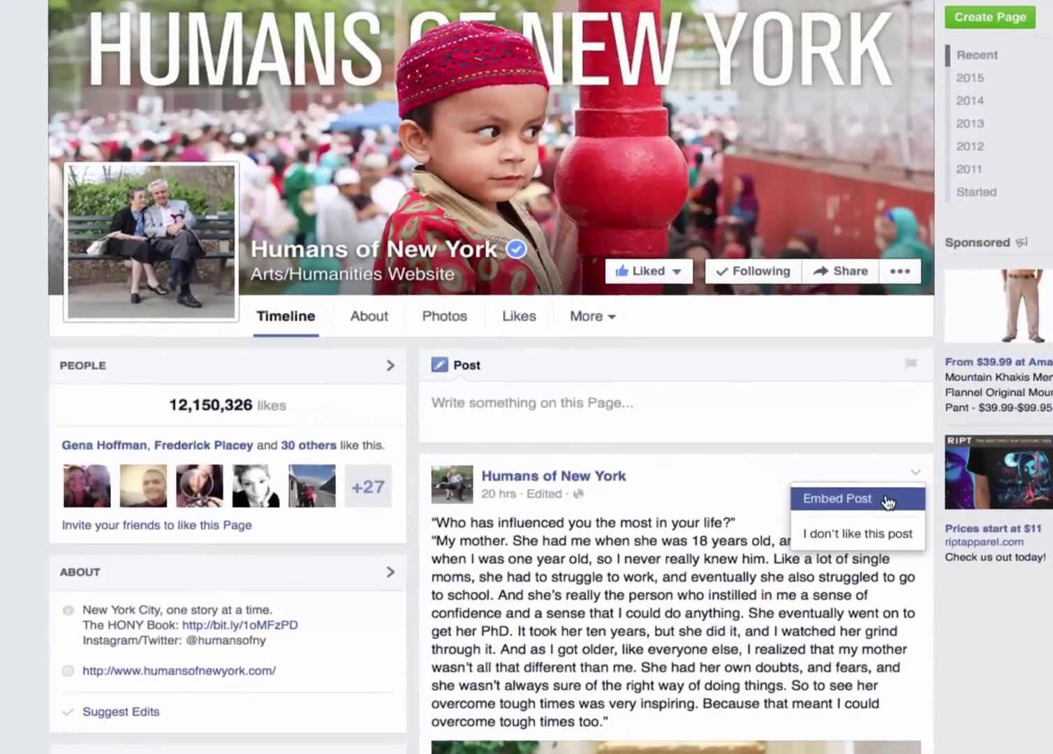
{"action": "left_click", "coordinate": [847, 437]}
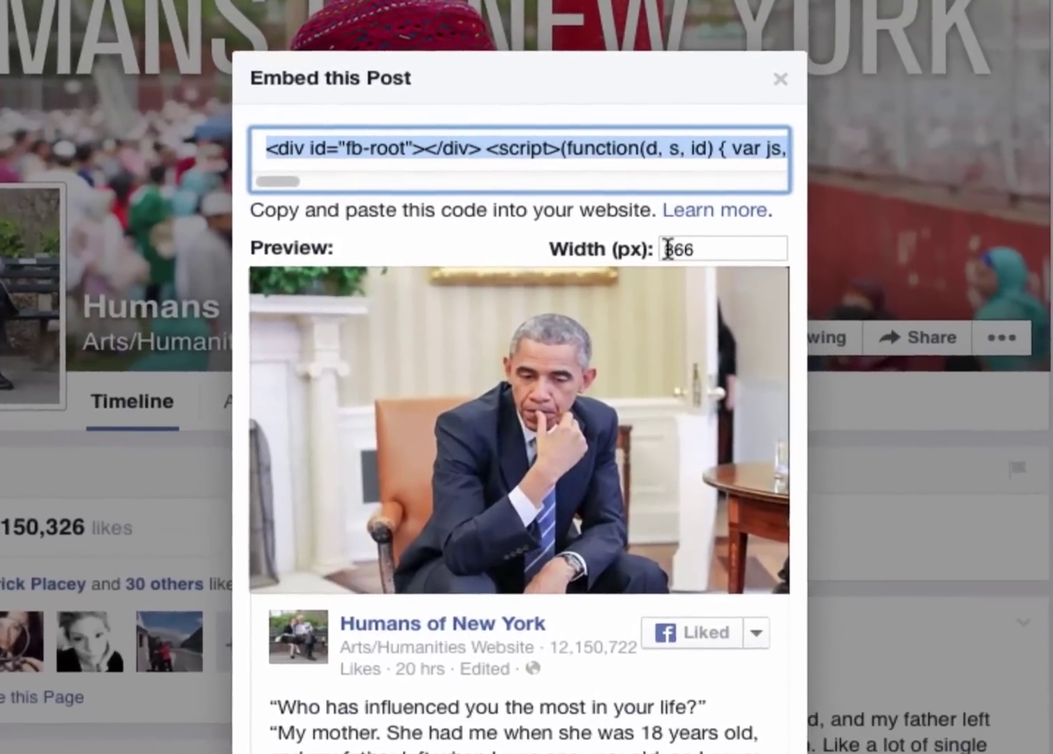
Step: Set the width of the Facebook post embed to 466 px
{"action": "left_click", "coordinate": [671, 229]}
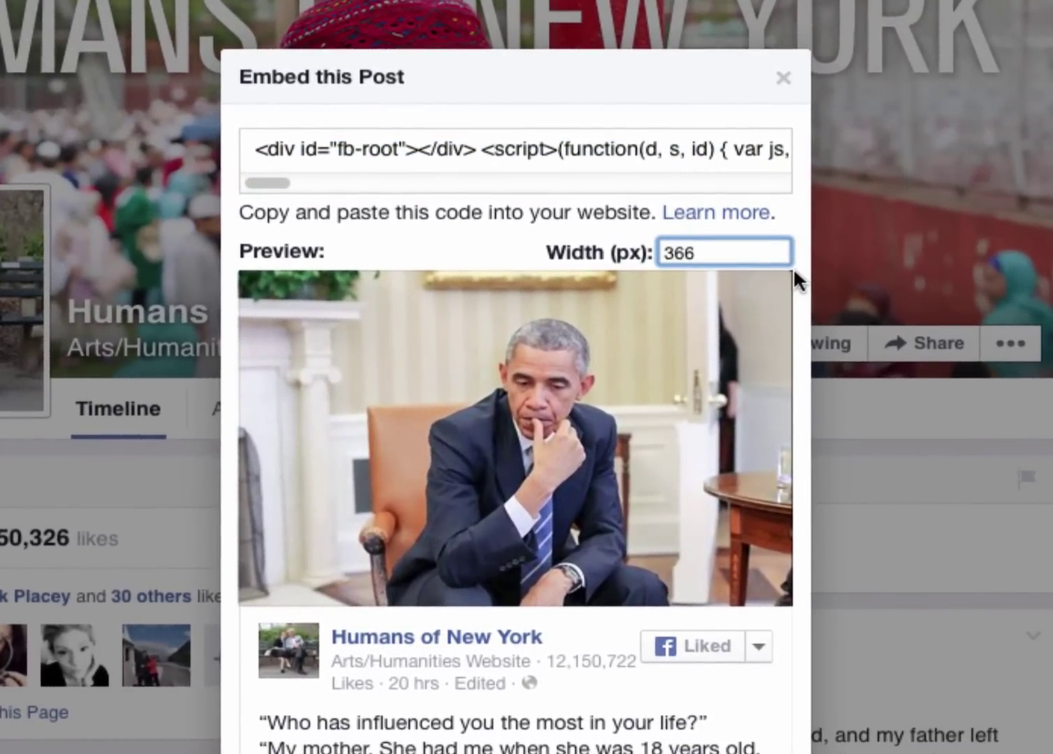
{"action": "key", "text": "BackSpace"}
{"action": "type", "text": "4"}
{"action": "left_click", "coordinate": [737, 248]}
{"action": "key", "text": "Return"}
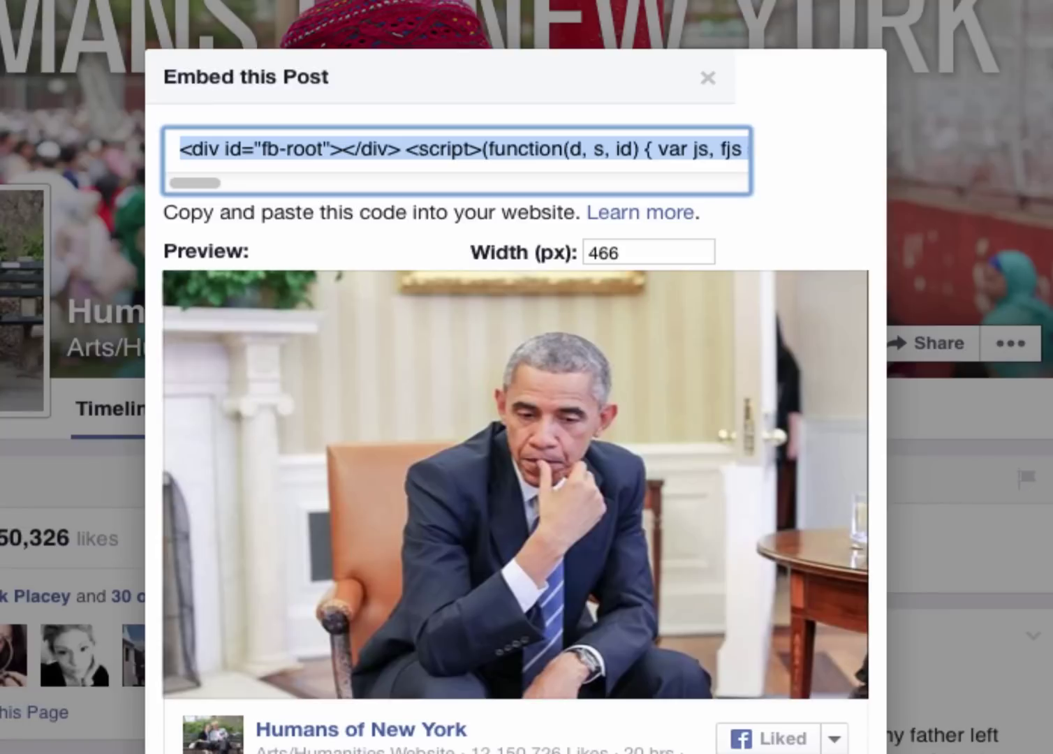
Step: Copy the Facebook embed code and paste it after the open <p> tag in the Tumblr post
{"action": "right_click", "coordinate": [460, 139]}
{"action": "left_click", "coordinate": [552, 249]}
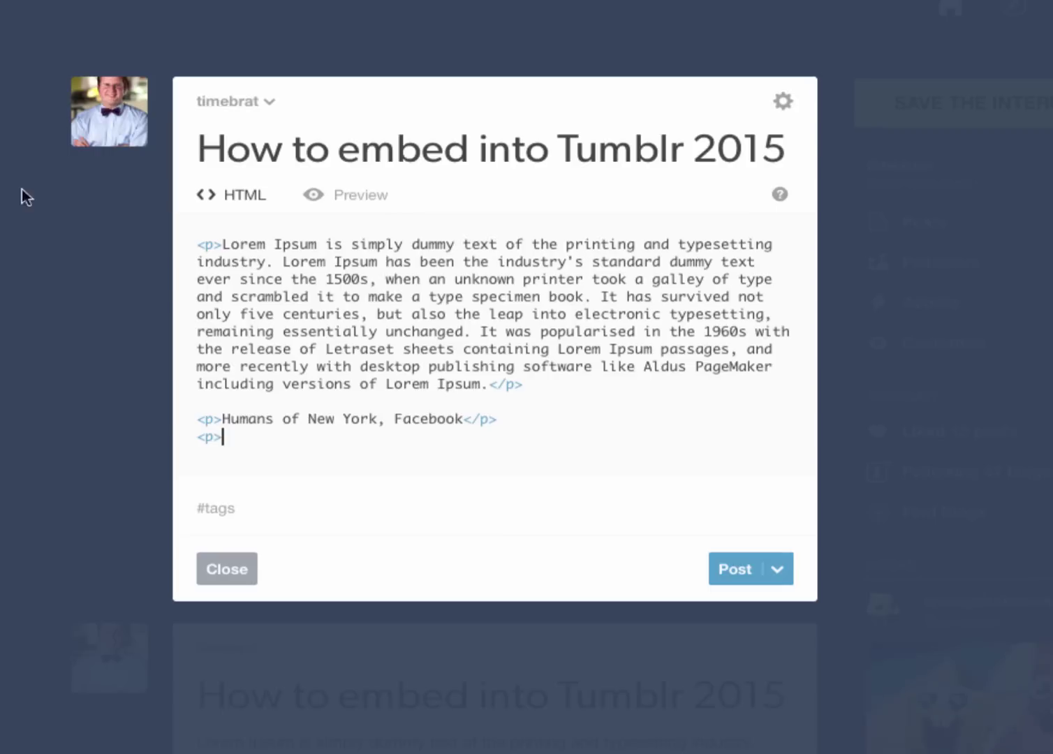
{"action": "key", "text": "super+v"}
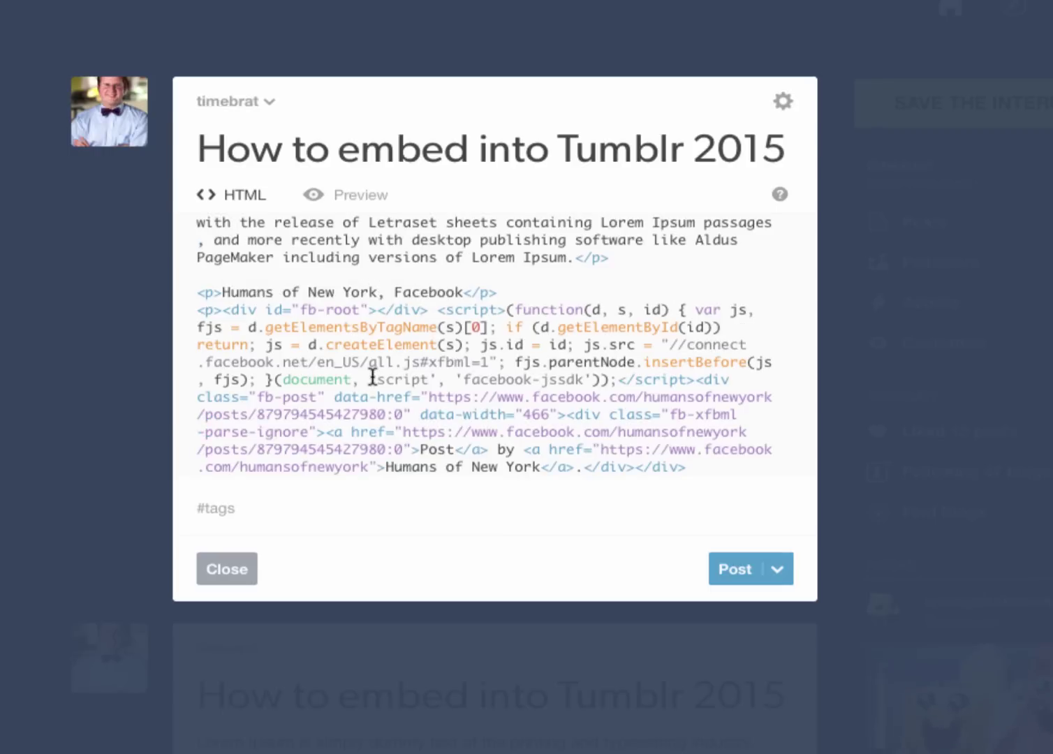
Step: Close the Facebook embed with </p>, and add <p>Humans of New York, Twitter:</p> below it followed by a new <p> tag
{"action": "type", "text": "</P>"}
{"action": "key", "text": "Left"}
{"action": "key", "text": "BackSpace"}
{"action": "type", "text": "p"}
{"action": "key", "text": "Right"}
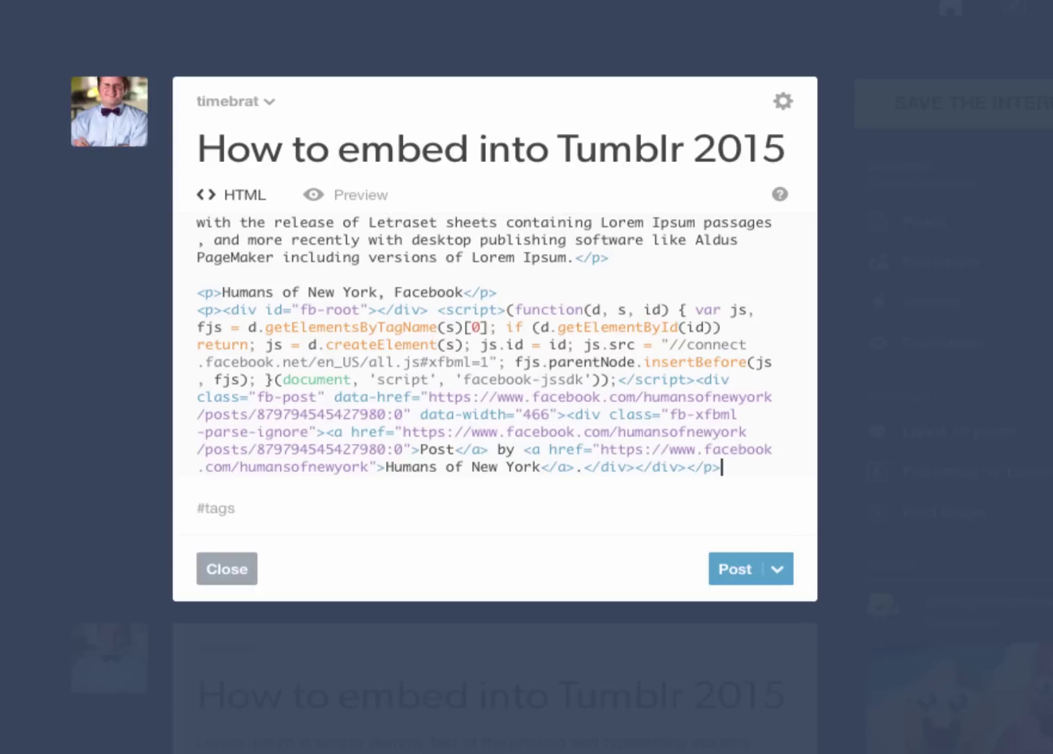
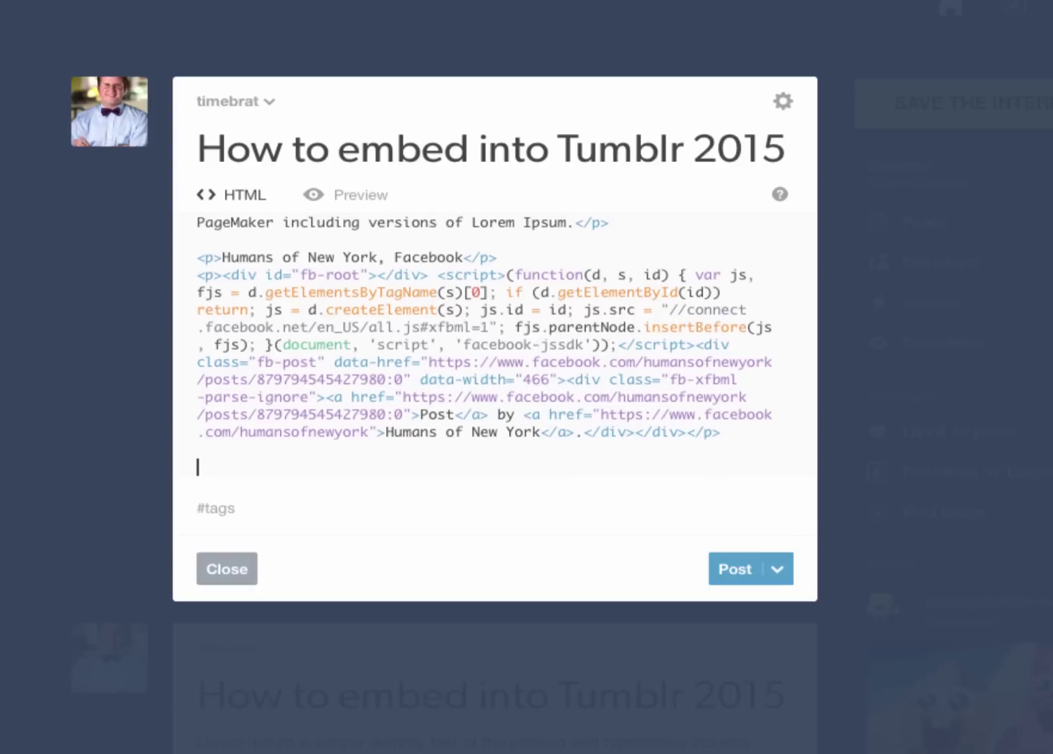
{"action": "type", "text": "<p>Humans of New York, Twitter:</p>  <p>"}
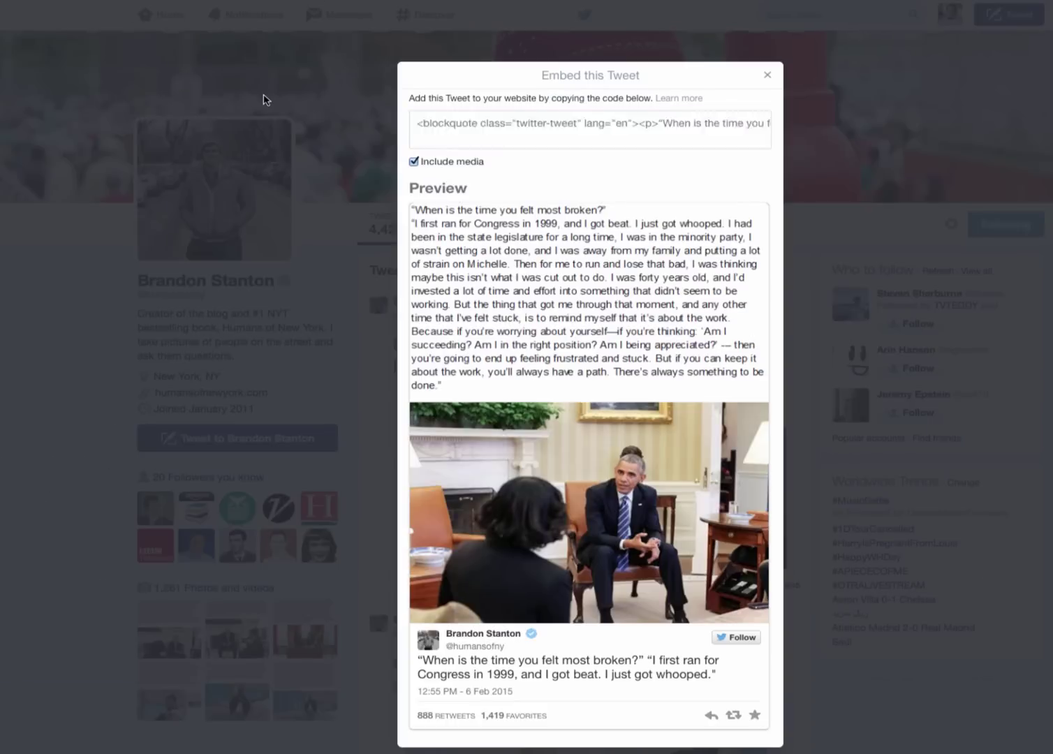
Step: Switch to the Humans of New York Twitter feed and open the embed code for the "When is the time you felt most broken?" tweet
{"action": "left_click", "coordinate": [264, 91]}
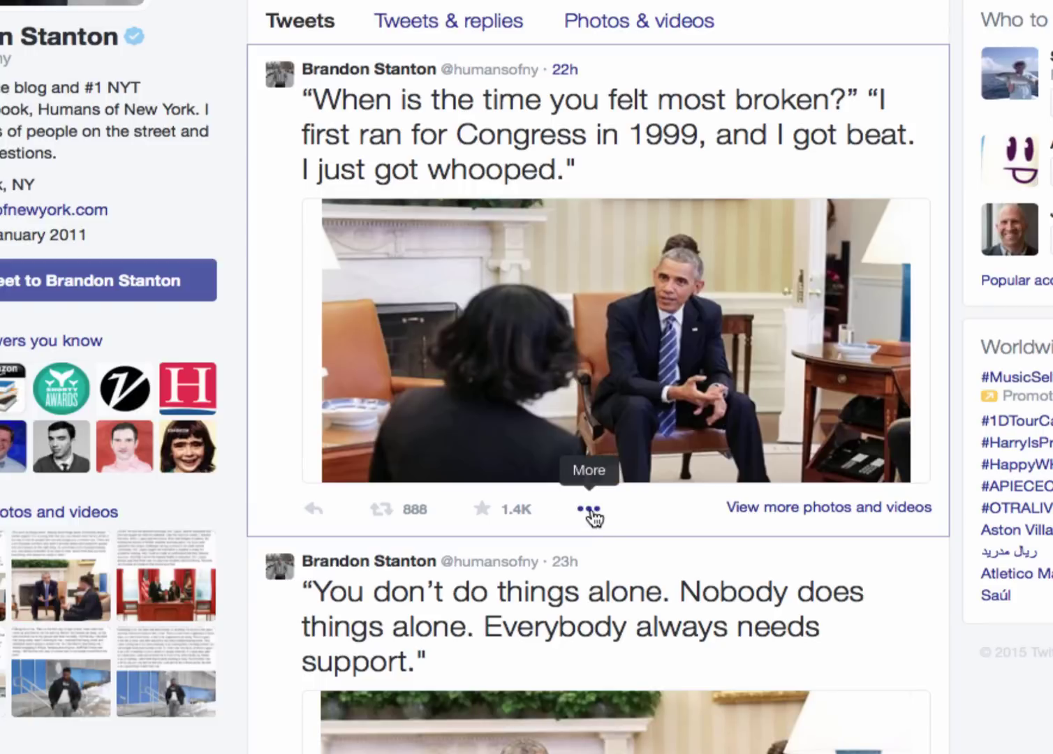
{"action": "left_click", "coordinate": [590, 511]}
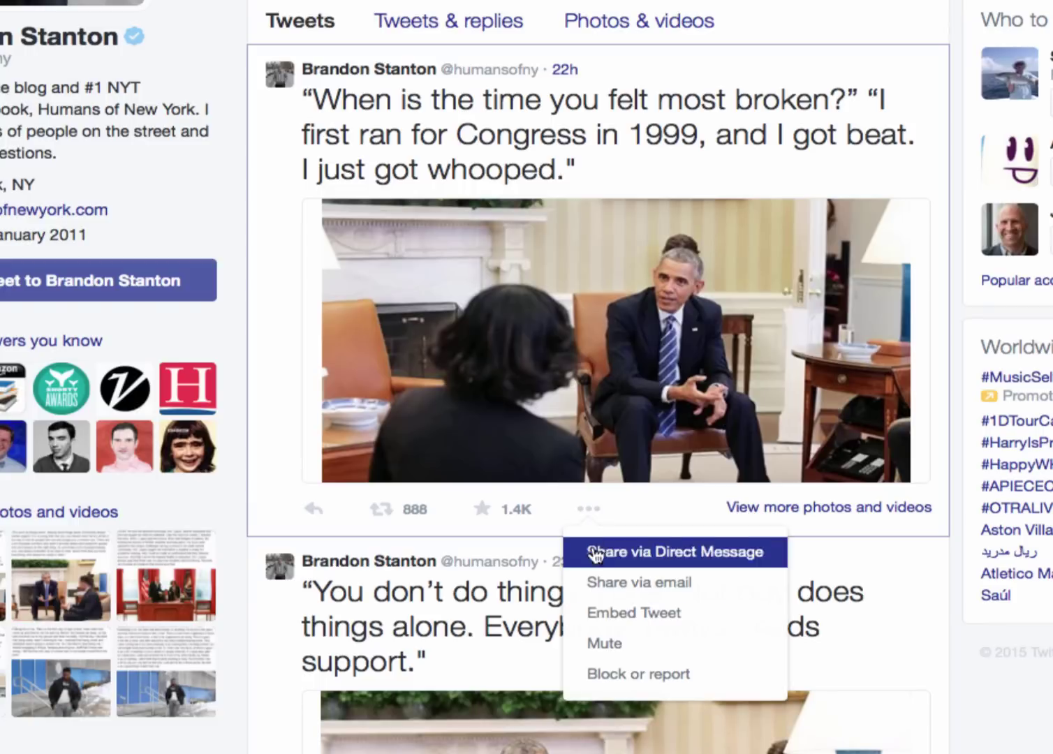
{"action": "left_click", "coordinate": [650, 618]}
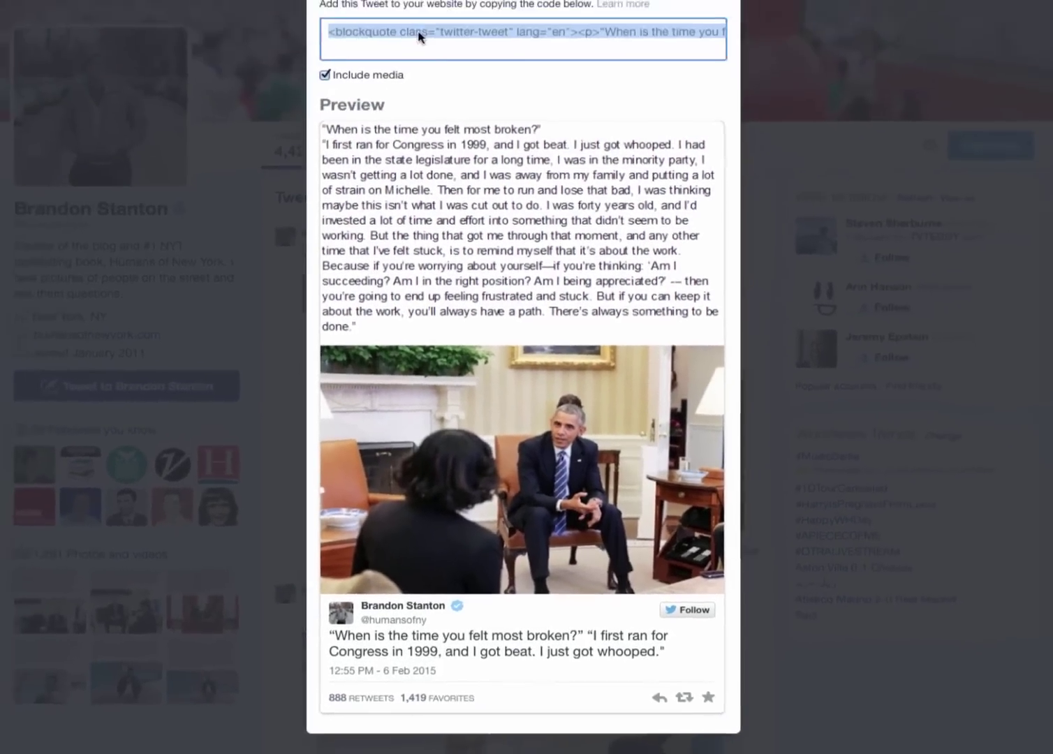
Step: Copy the tweet's embed code, paste it after the open <p> tag in the Tumblr post and close it with </p>
{"action": "right_click", "coordinate": [411, 77]}
{"action": "left_click", "coordinate": [445, 139]}
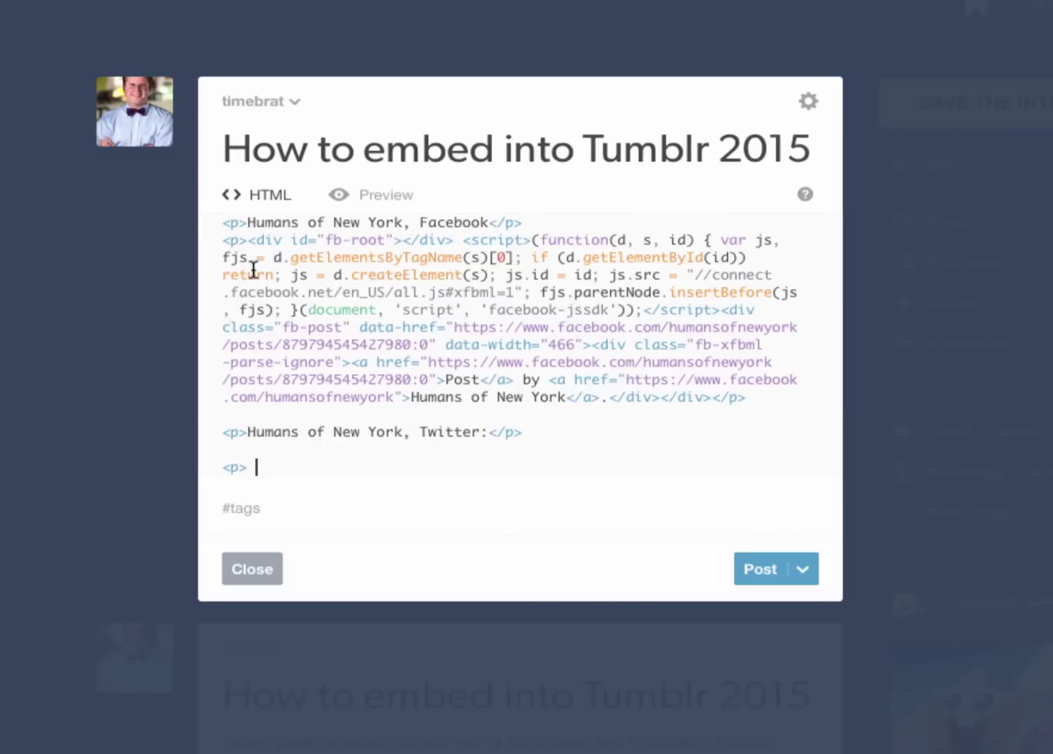
{"action": "key", "text": "ctrl+v"}
{"action": "type", "text": "</p>"}
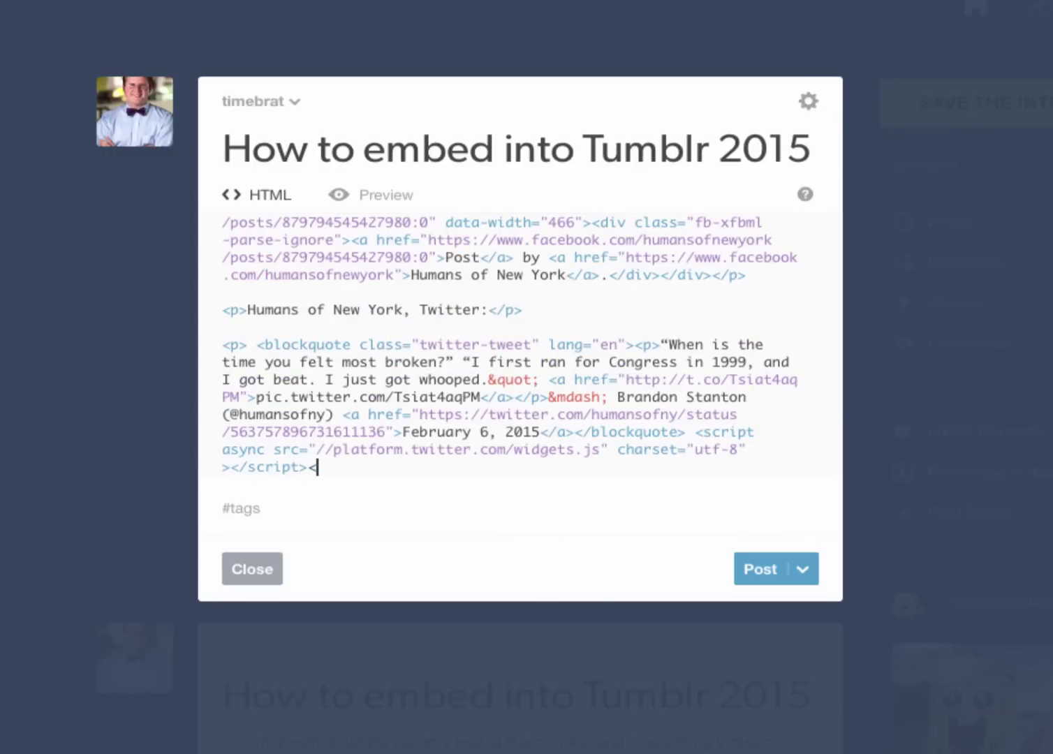
{"action": "key", "text": "Return"}
{"action": "key", "text": "Return"}
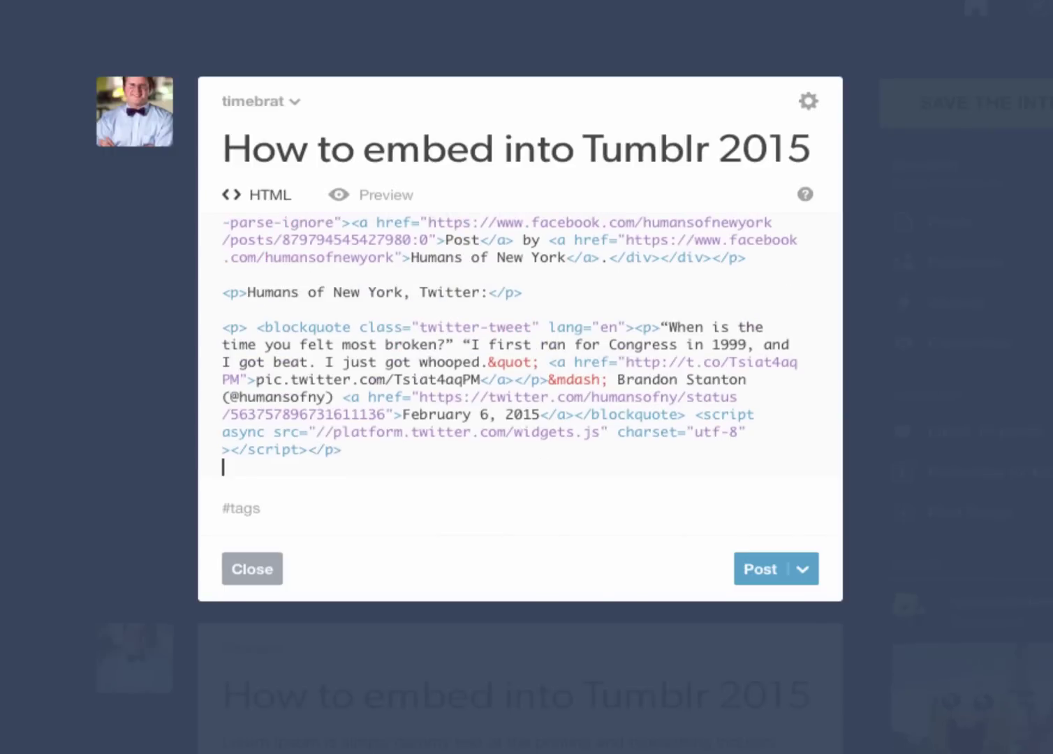
Step: Add the line <p> Humans of New York Instagram</p> below the Twitter embed, followed by a new open <p> tag
{"action": "type", "text": "<p> "}
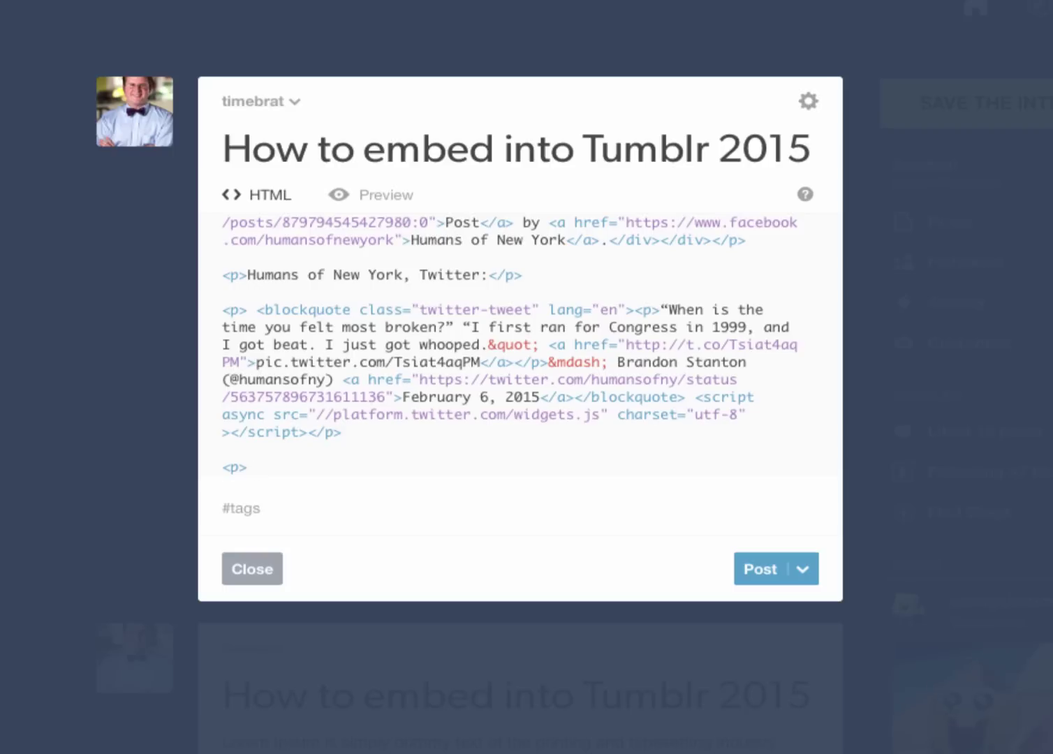
{"action": "type", "text": "Humans of New "}
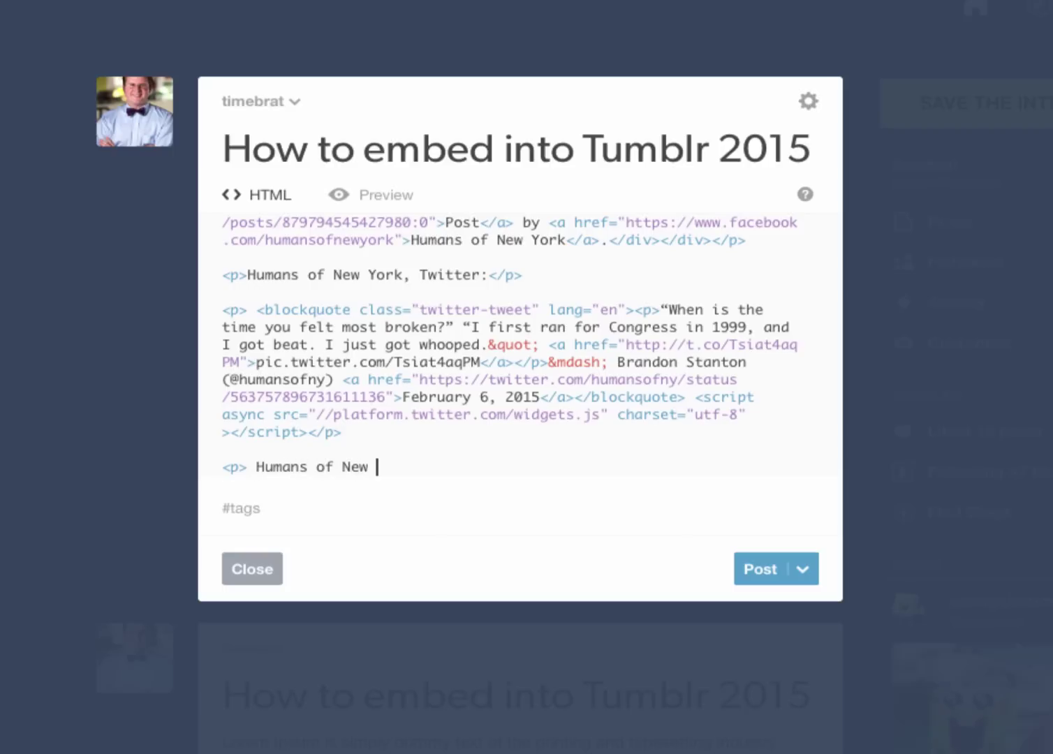
{"action": "type", "text": "York Instagram<"}
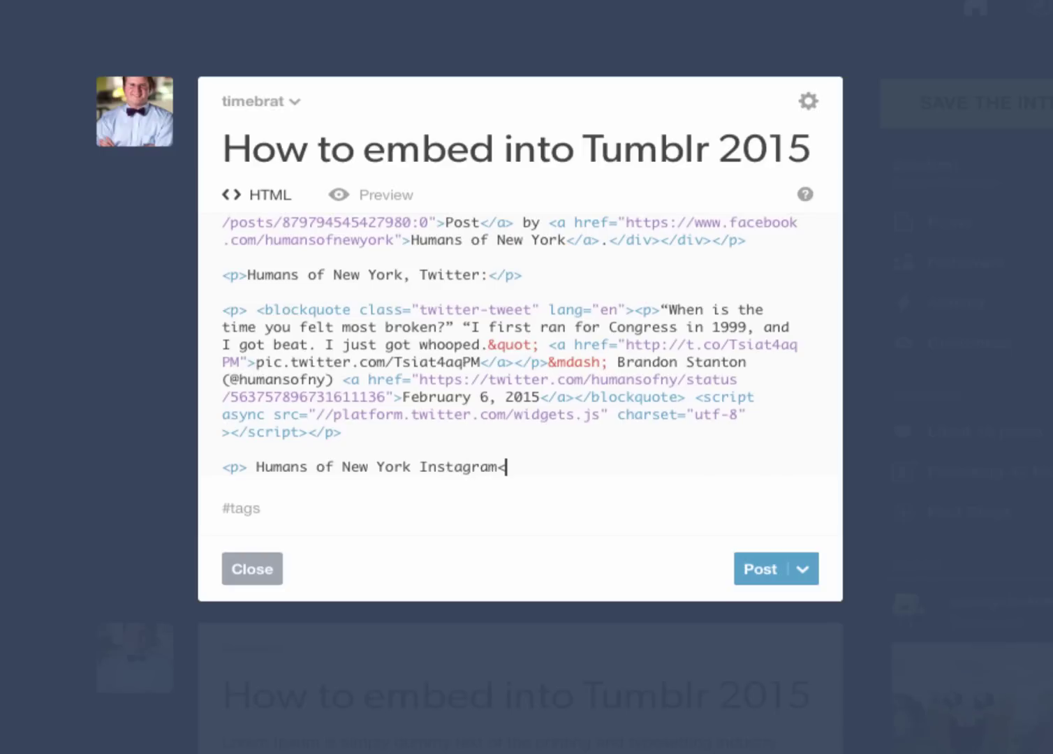
{"action": "type", "text": "/p>"}
{"action": "key", "text": "Left"}
{"action": "key", "text": "Right"}
{"action": "key", "text": "Return"}
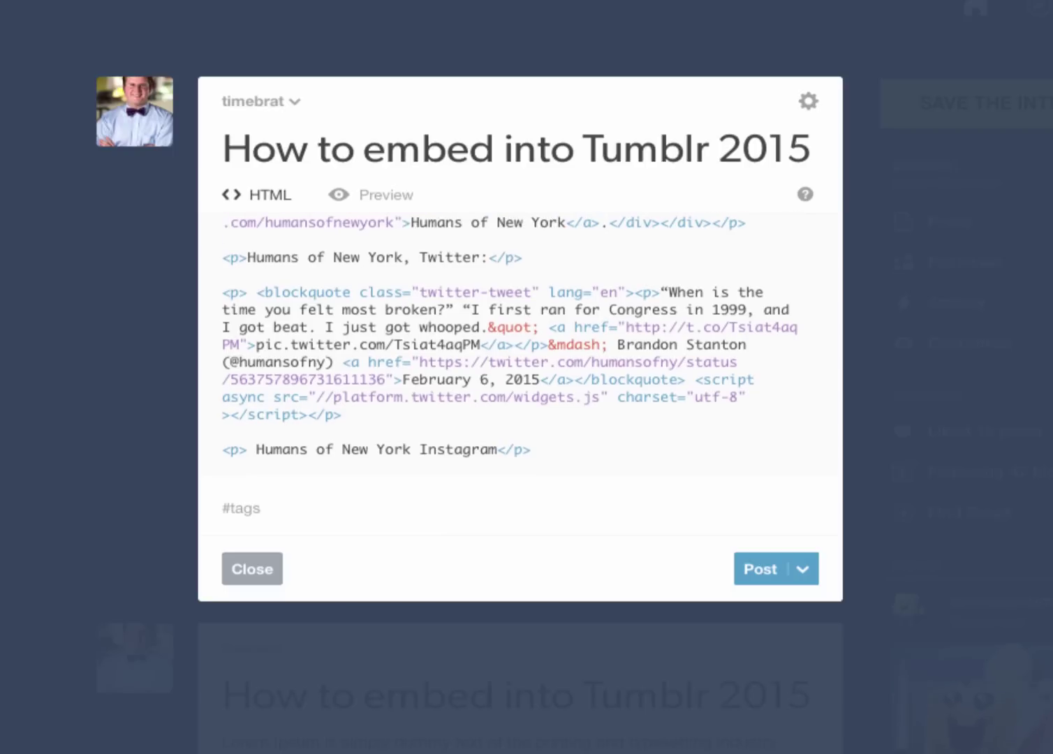
{"action": "type", "text": "<p>"}
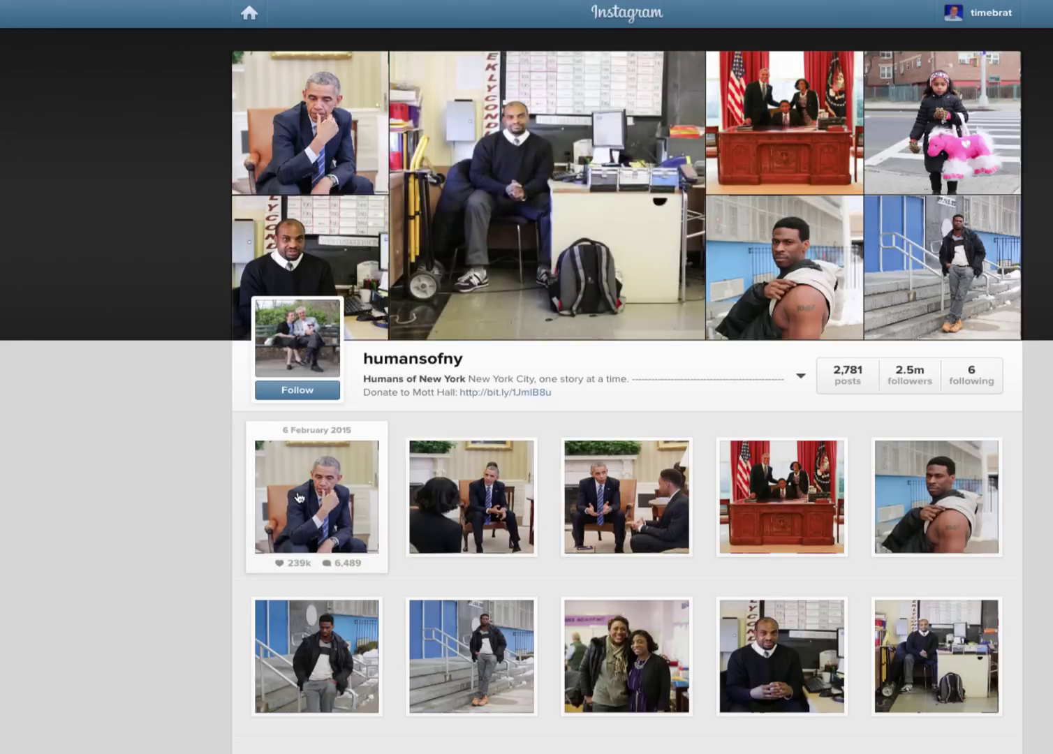
Step: Switch to the humansofny Instagram page and copy the embed code of the 6 February 2015 photo, caption included
{"action": "left_click", "coordinate": [299, 497]}
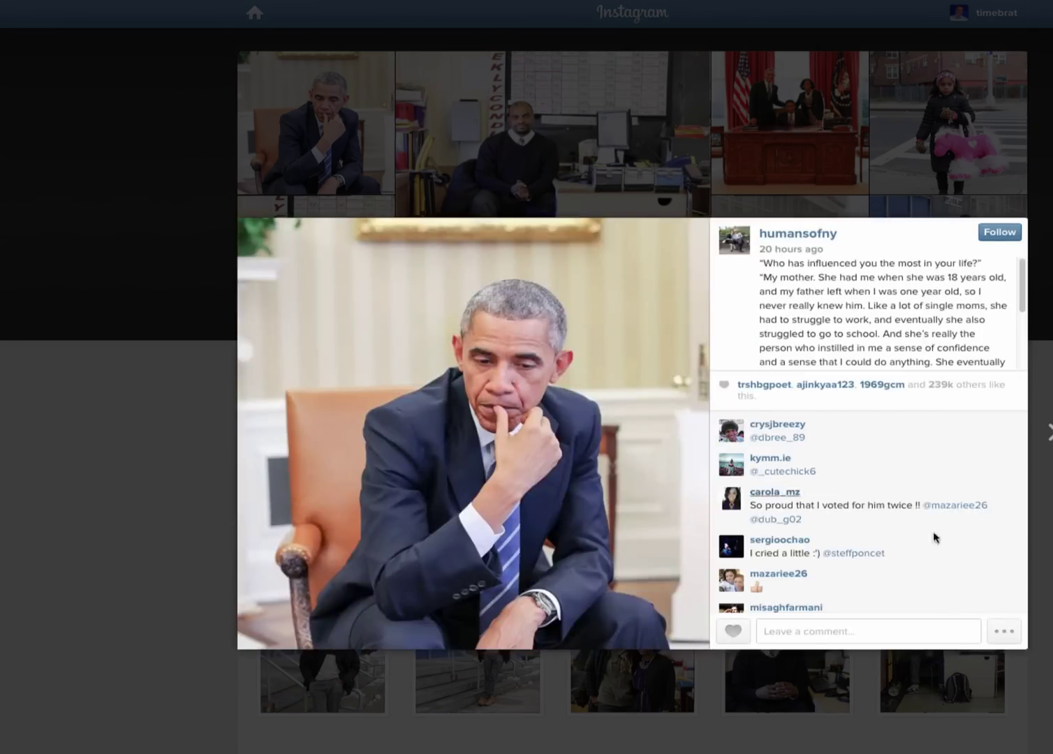
{"action": "left_click", "coordinate": [1005, 632]}
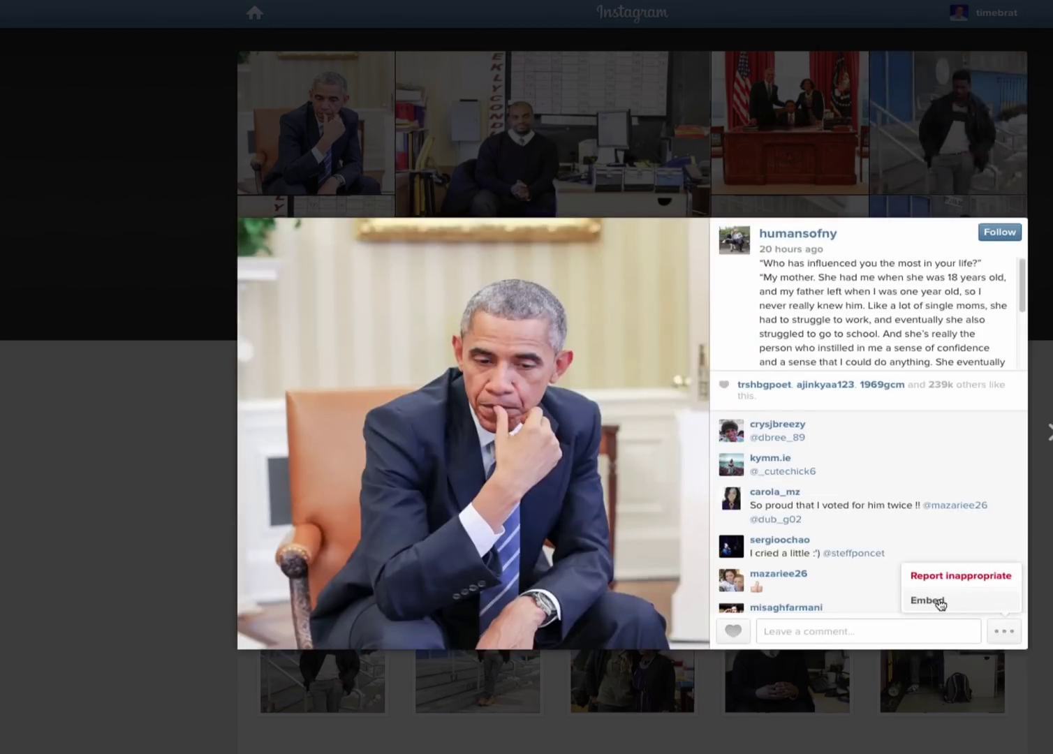
{"action": "left_click", "coordinate": [939, 602]}
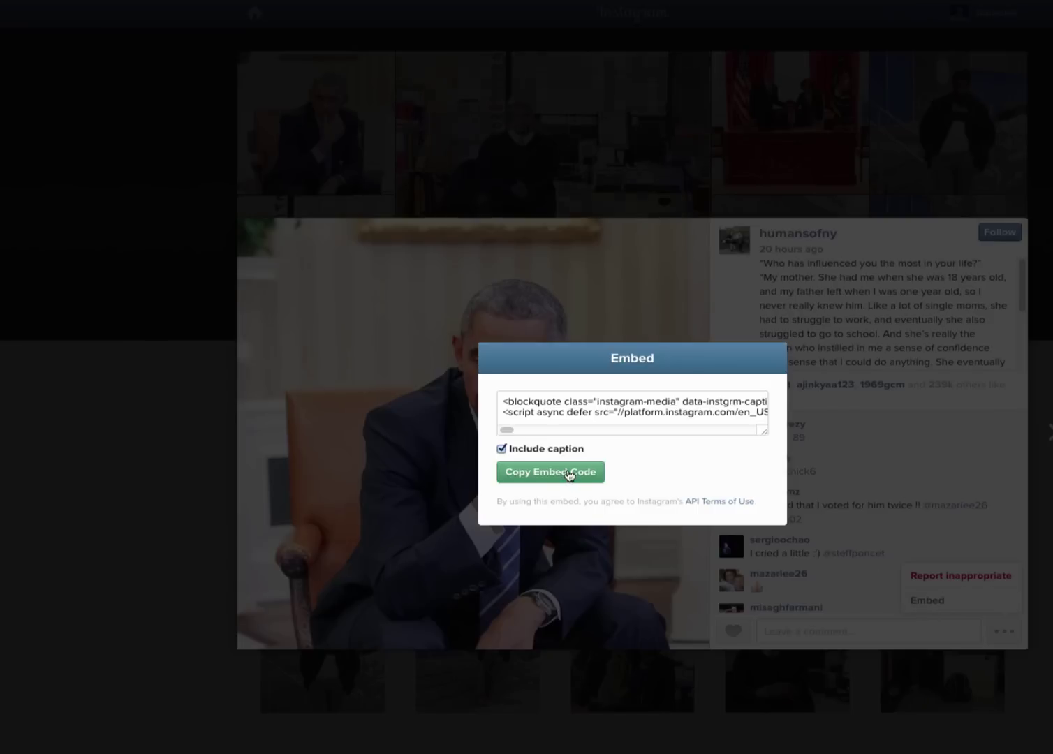
{"action": "left_click", "coordinate": [504, 404]}
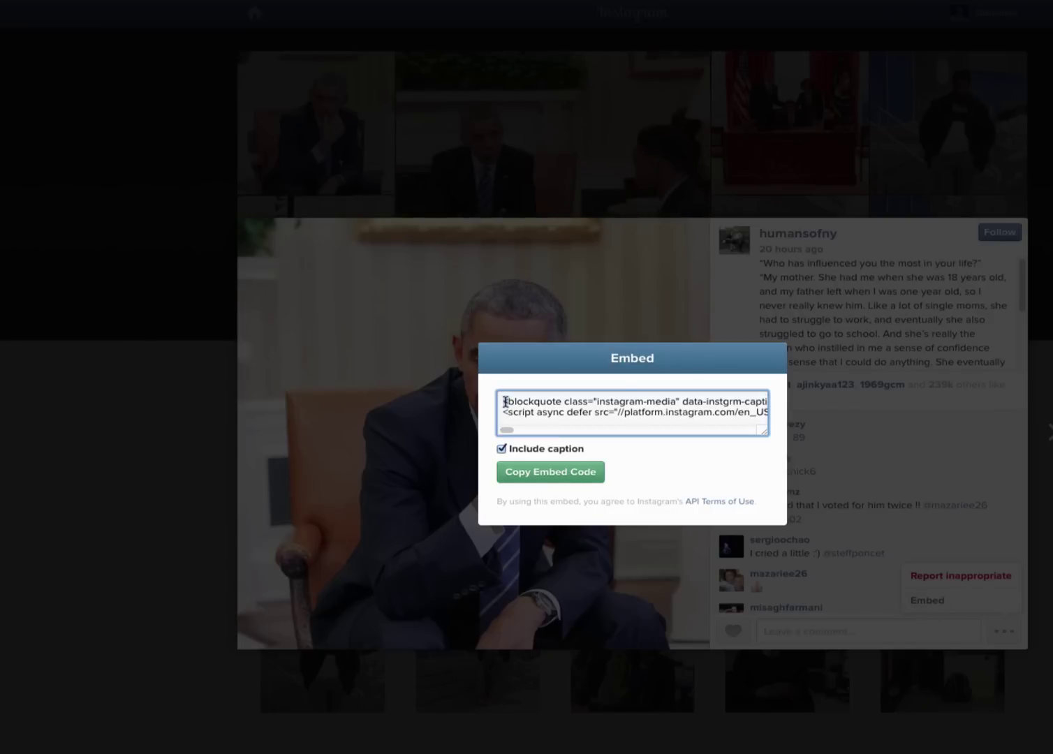
{"action": "triple_click", "coordinate": [505, 403]}
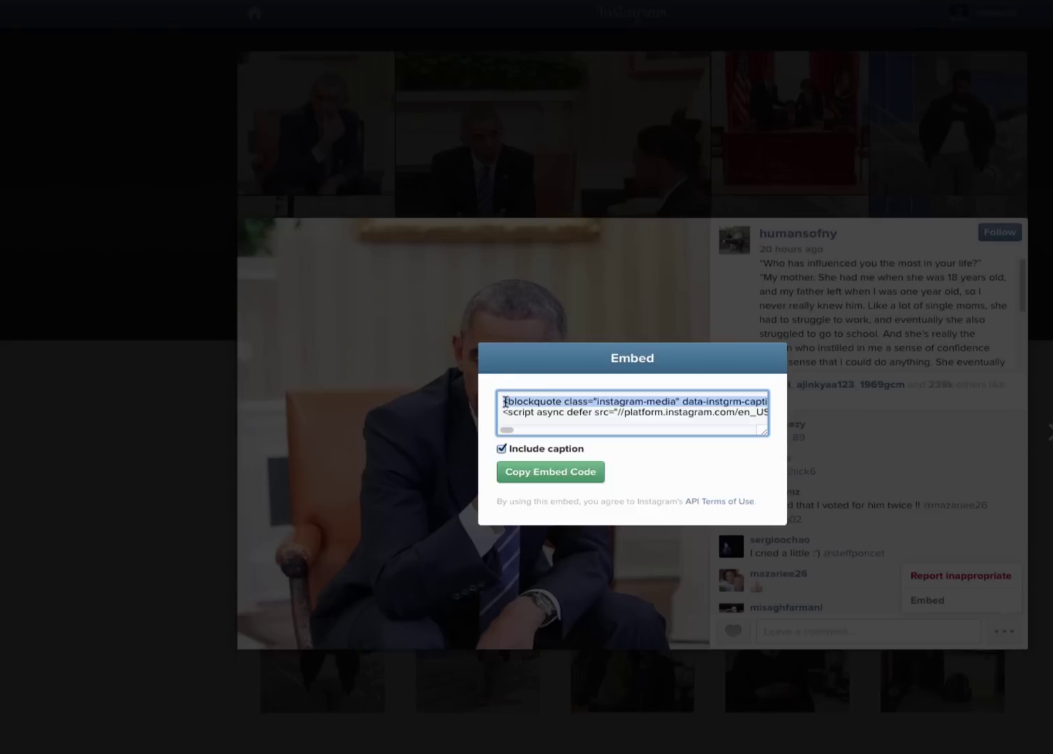
{"action": "key", "text": "ctrl+a"}
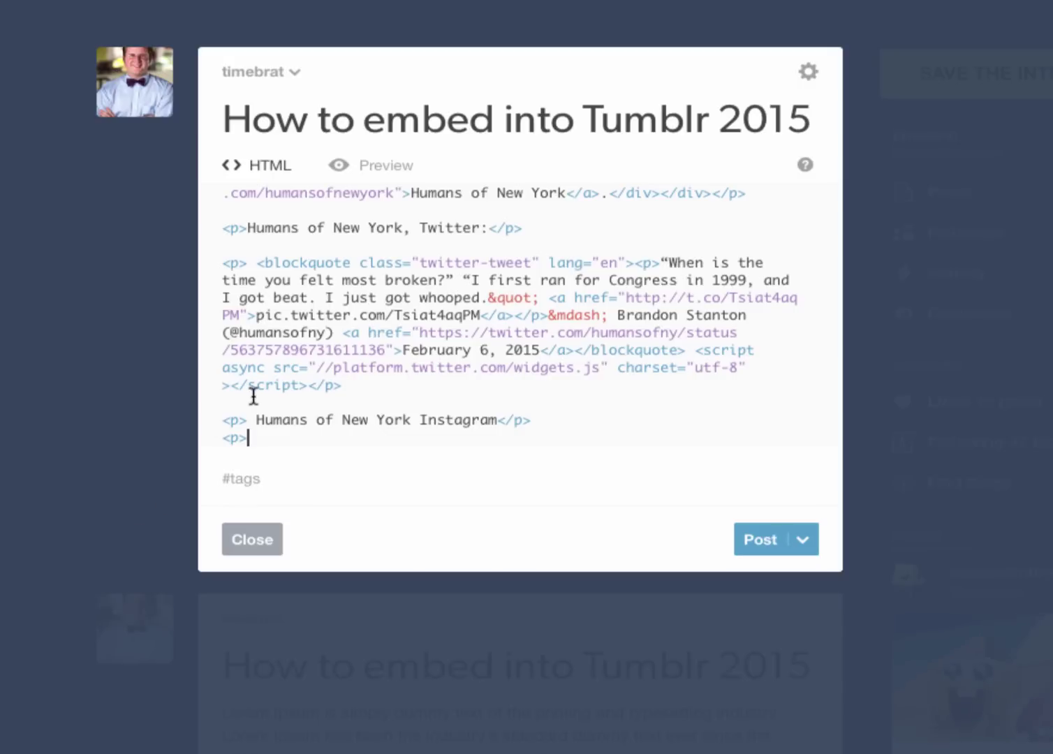
Step: Paste the Instagram embed code after the open <p> tag in the Tumblr post and close it with </p>
{"action": "key", "text": "ctrl+v"}
{"action": "type", "text": "</p>"}
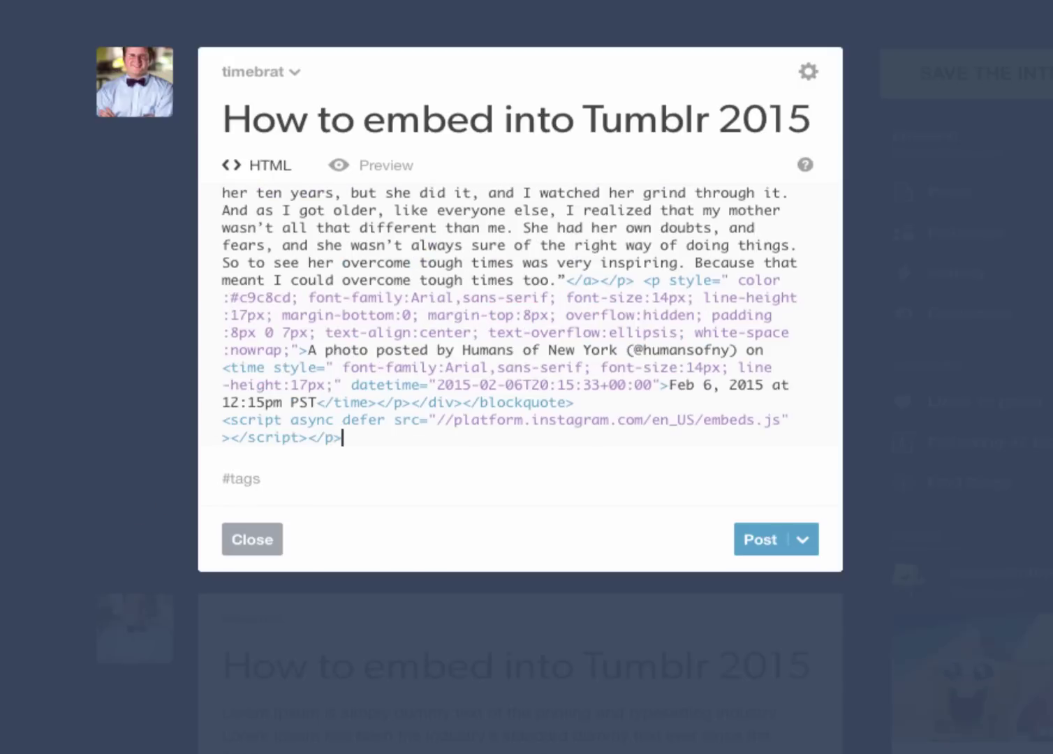
{"action": "key", "text": "Return"}
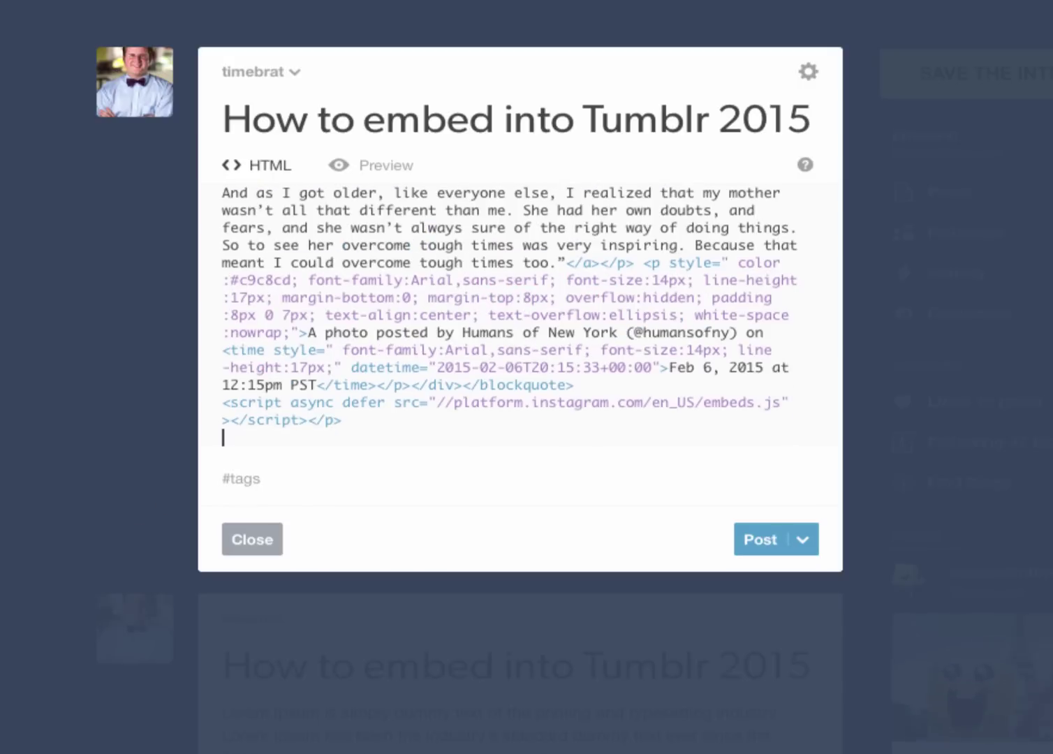
Step: Add the line <p>Youtube embed</p> below the Instagram embed, followed by a new open <p> tag
{"action": "type", "text": "<p>"}
{"action": "type", "text": "Youtube embed<"}
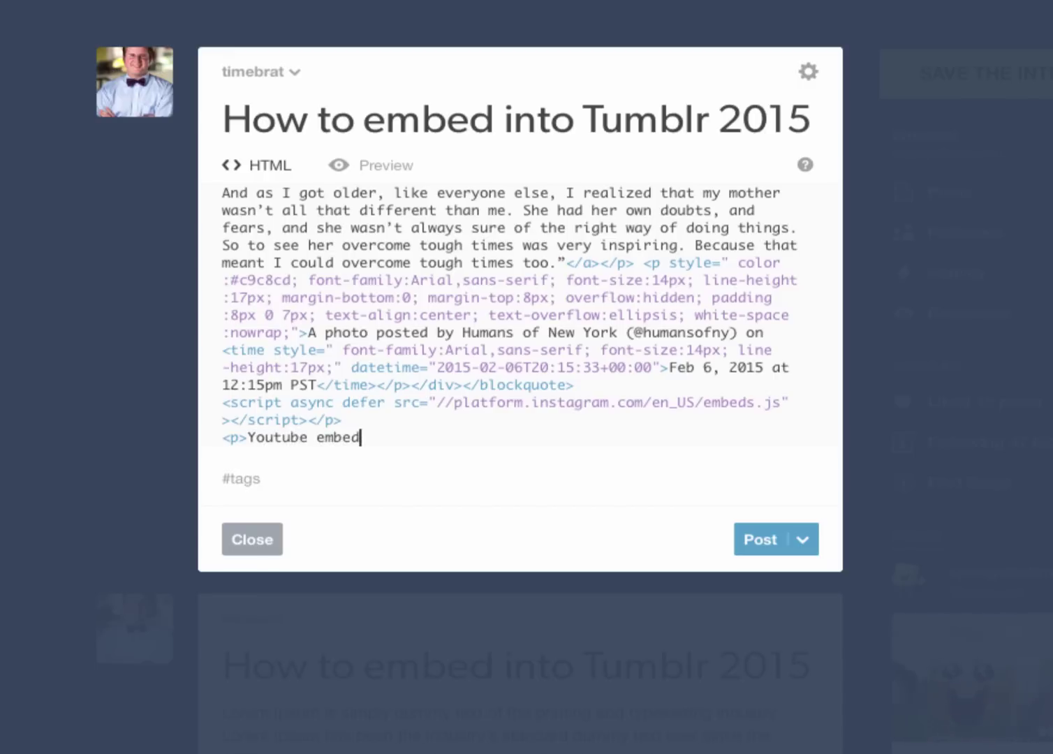
{"action": "type", "text": "/p>"}
{"action": "key", "text": "Return"}
{"action": "type", "text": "<p>"}
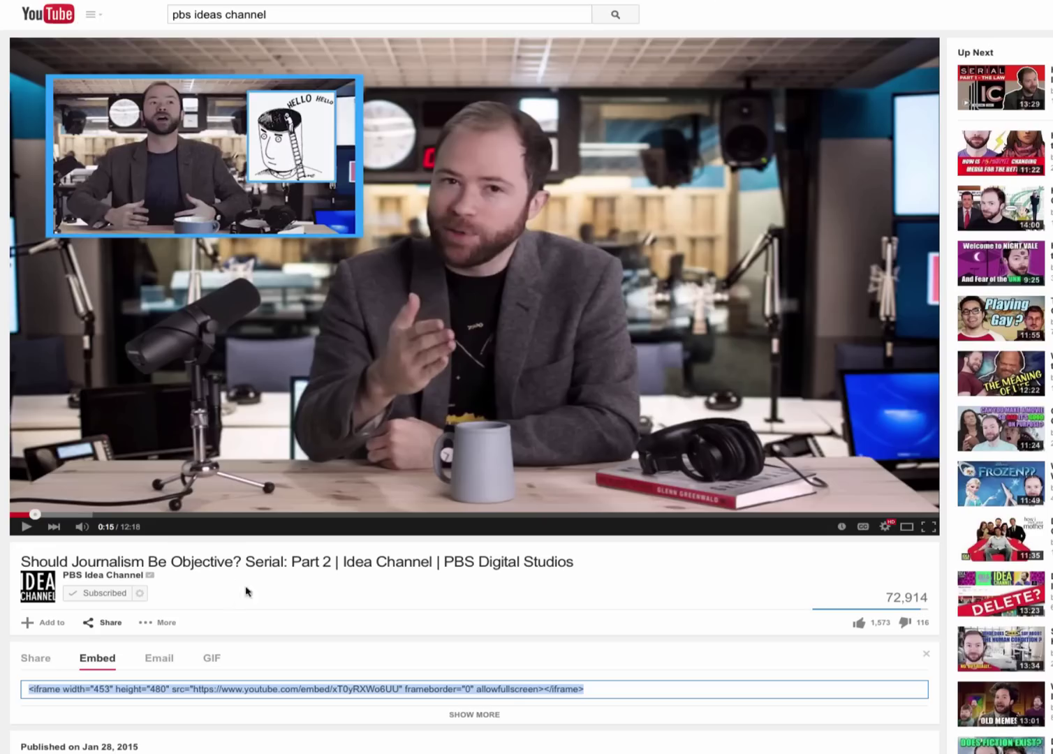
Step: Switch to the PBS Idea Channel YouTube video, set its embed code's width to 553 and copy the code
{"action": "left_click", "coordinate": [320, 534]}
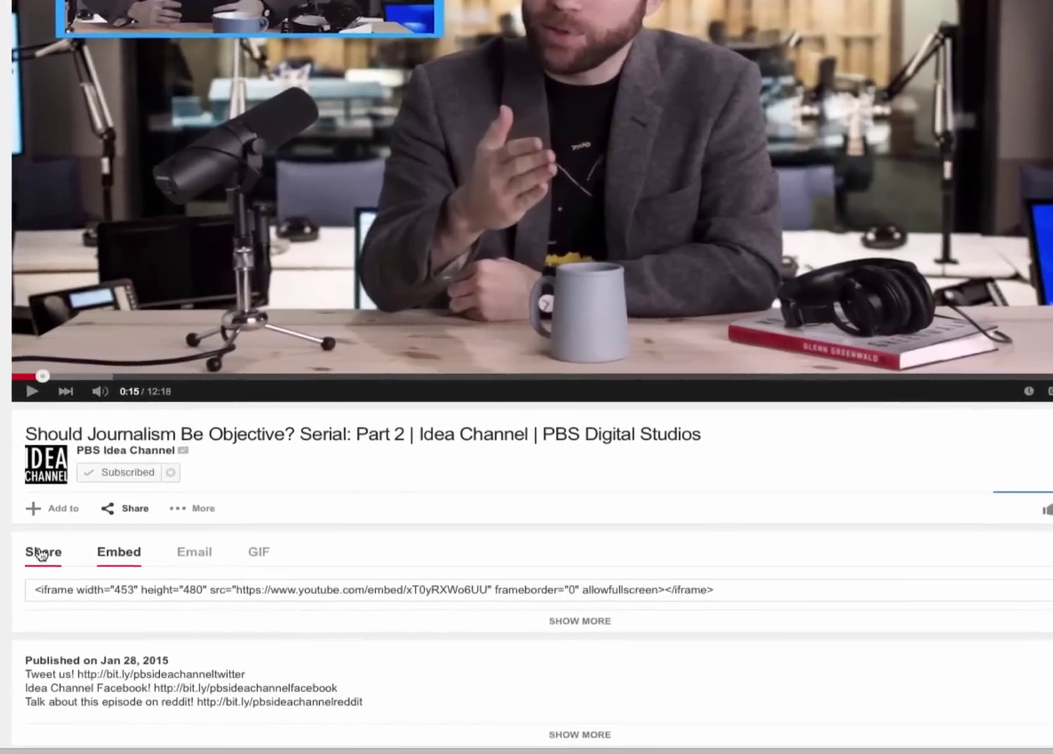
{"action": "left_click", "coordinate": [53, 661]}
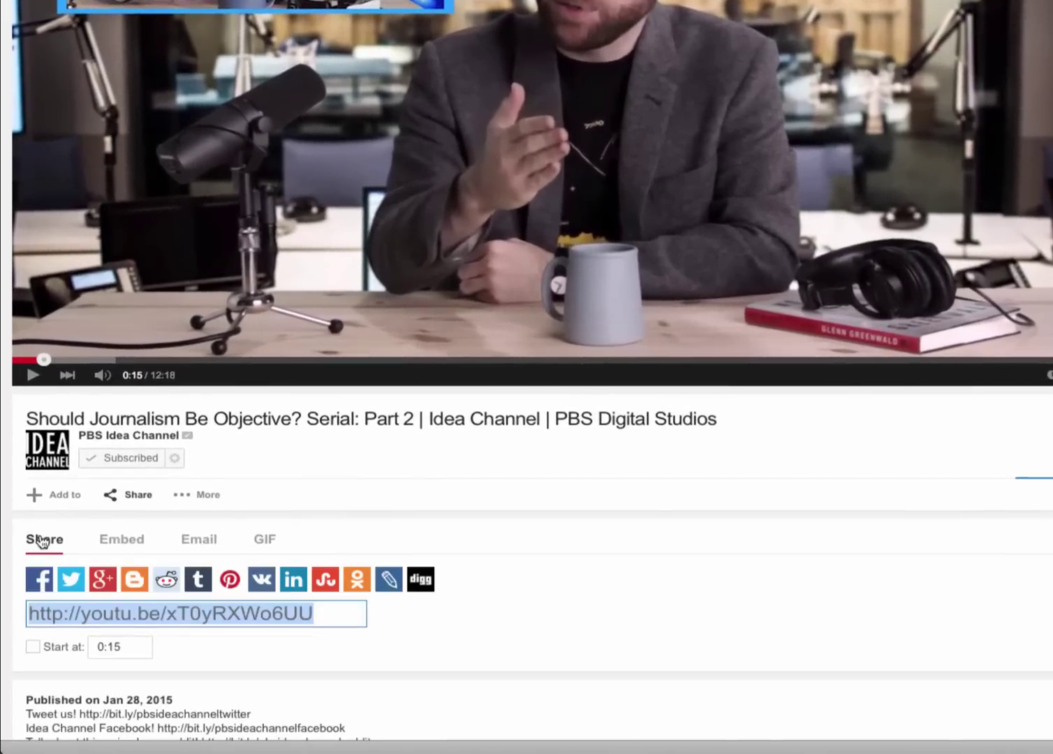
{"action": "left_click", "coordinate": [106, 543]}
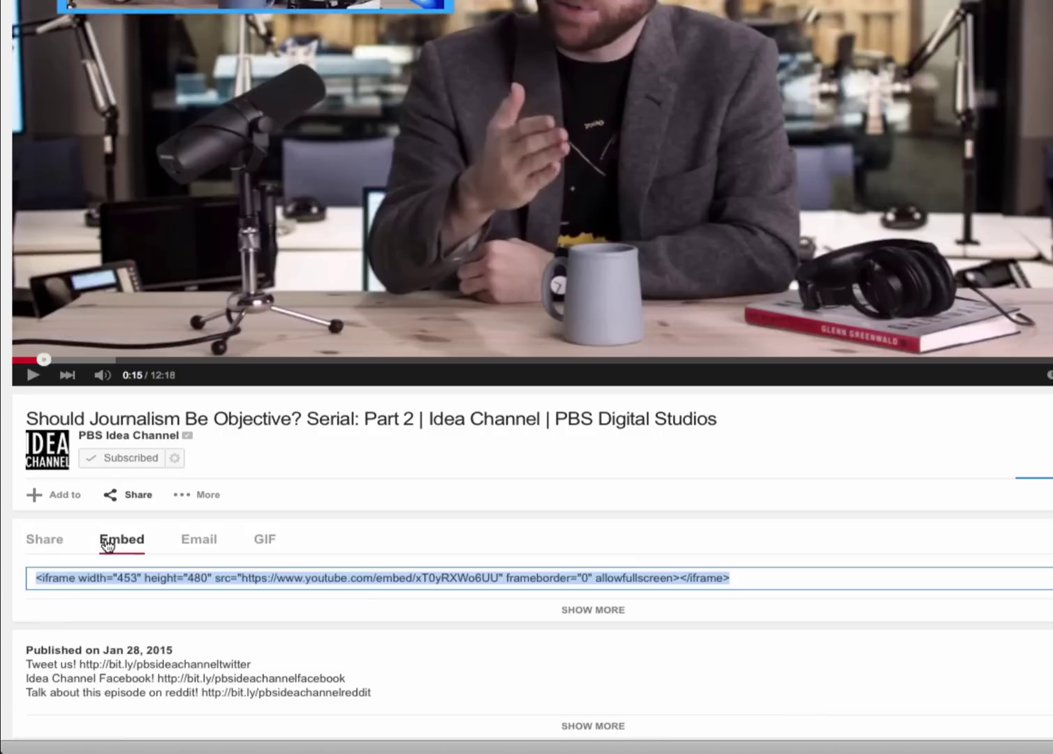
{"action": "left_click", "coordinate": [123, 578]}
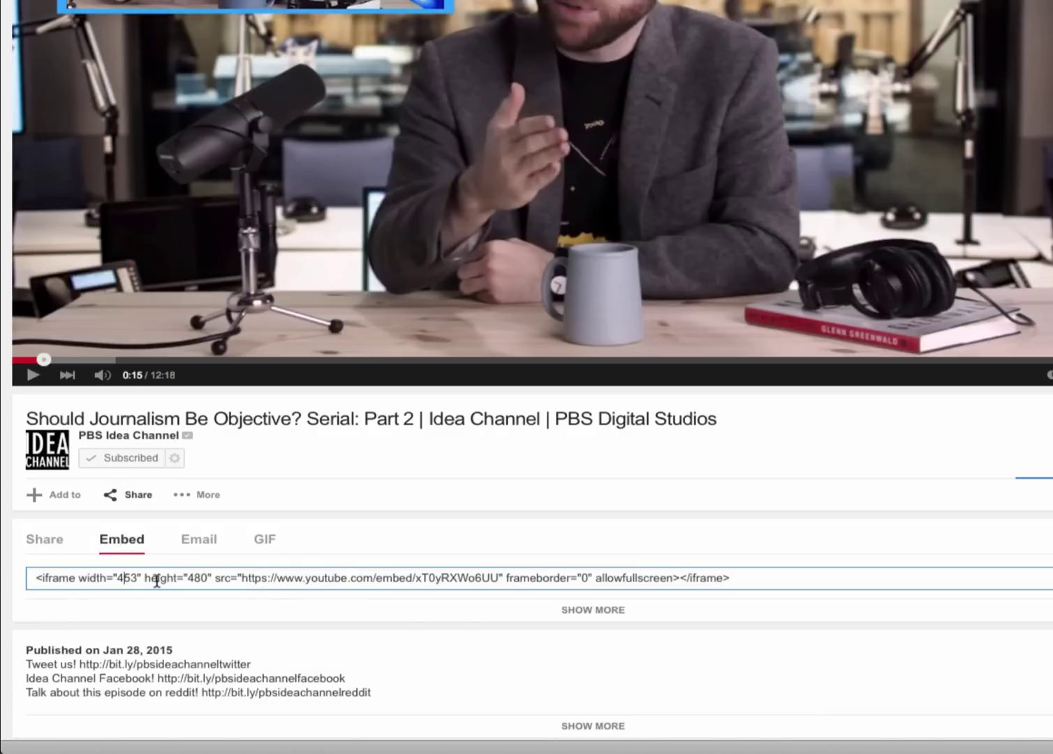
{"action": "key", "text": "BackSpace"}
{"action": "type", "text": "5"}
{"action": "key", "text": "super+a"}
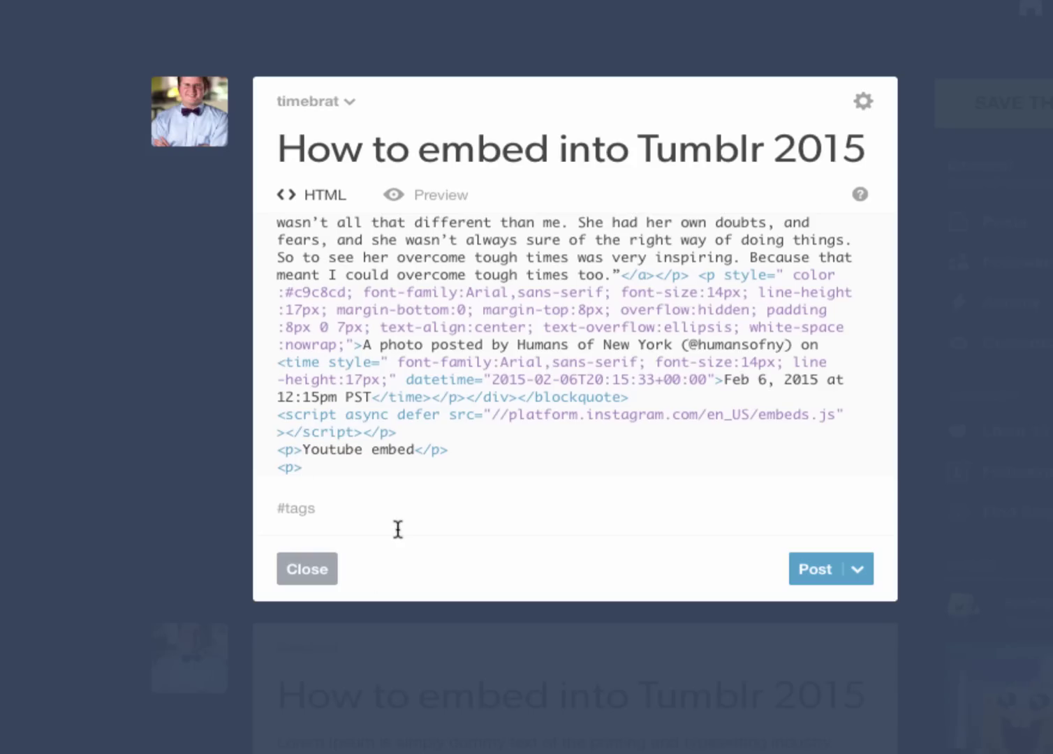
Step: Paste the YouTube iframe code after the open <p> tag in the Tumblr post and close it with </p>
{"action": "type", "text": "<iframe width=\"553\" height=\"480\" src=\"https://www.youtube.com/embed/xT0yRXWo6UU\" frameborder=\"0\" allowfullscreen></iframe>"}
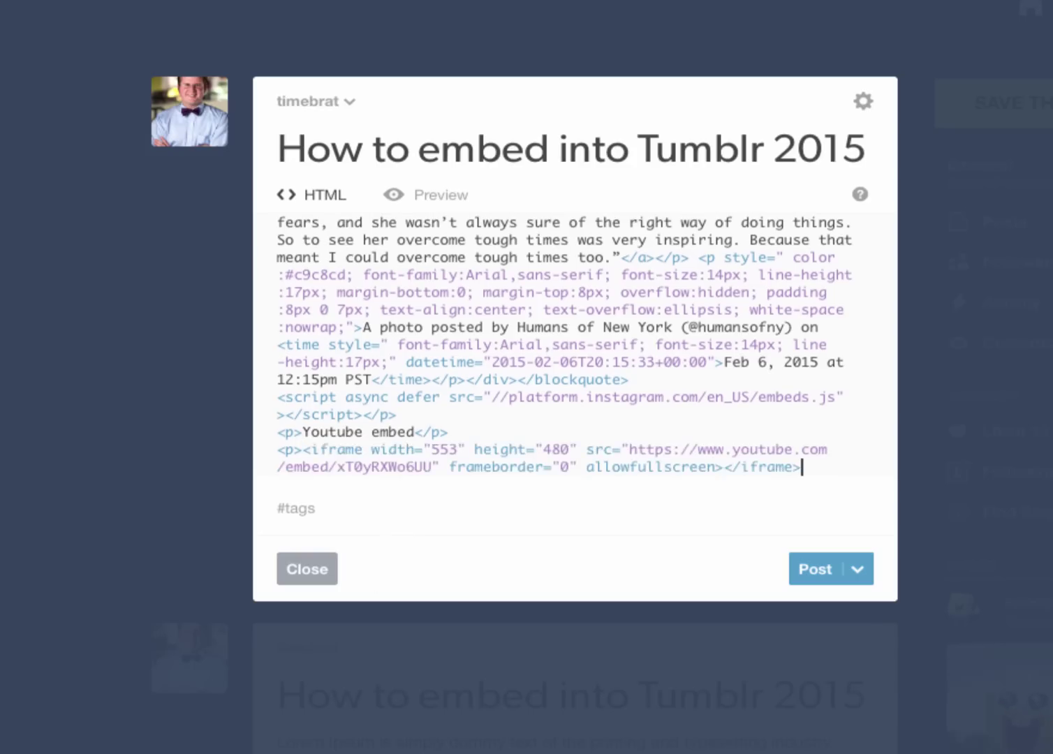
{"action": "type", "text": "</p>"}
{"action": "key", "text": "Return"}
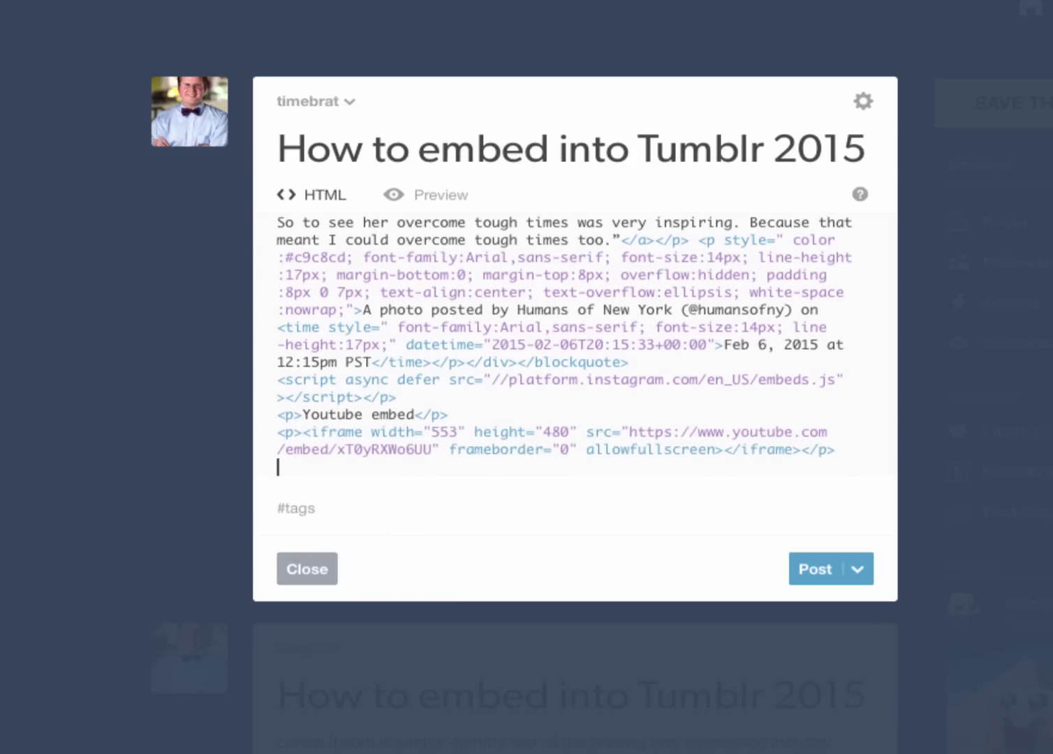
Step: Add the line <p>WCSH6.com</p> below the YouTube embed, followed by a new open <p> tag
{"action": "type", "text": "<p>WCSH6."}
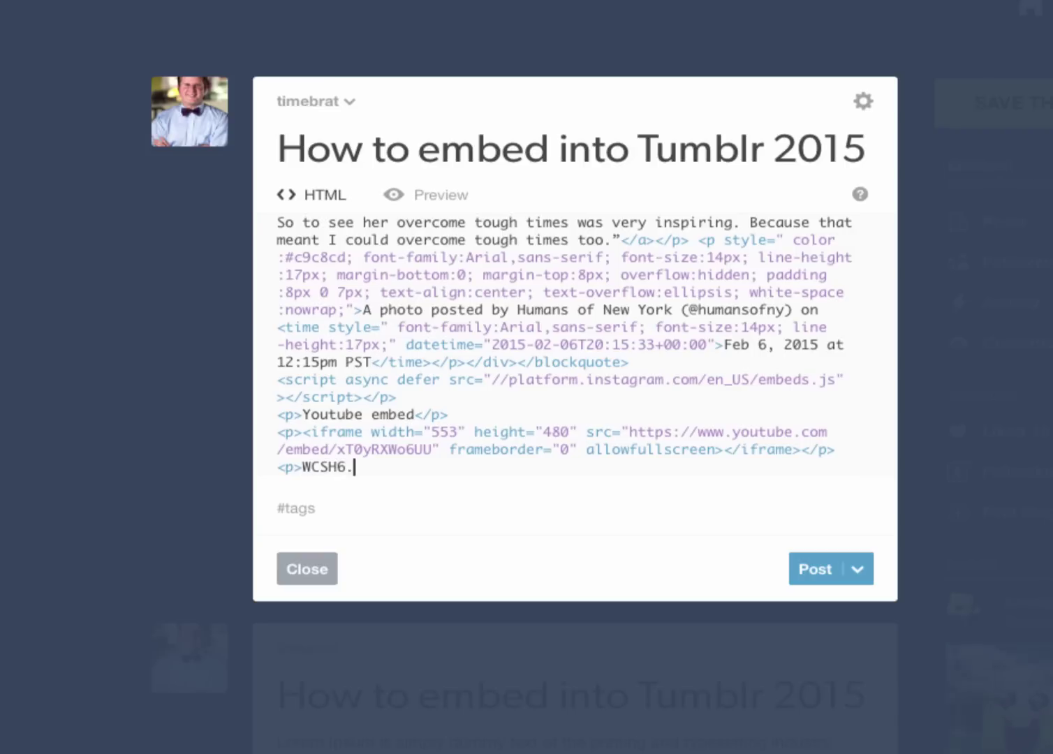
{"action": "type", "text": "com</p>"}
{"action": "key", "text": "Return"}
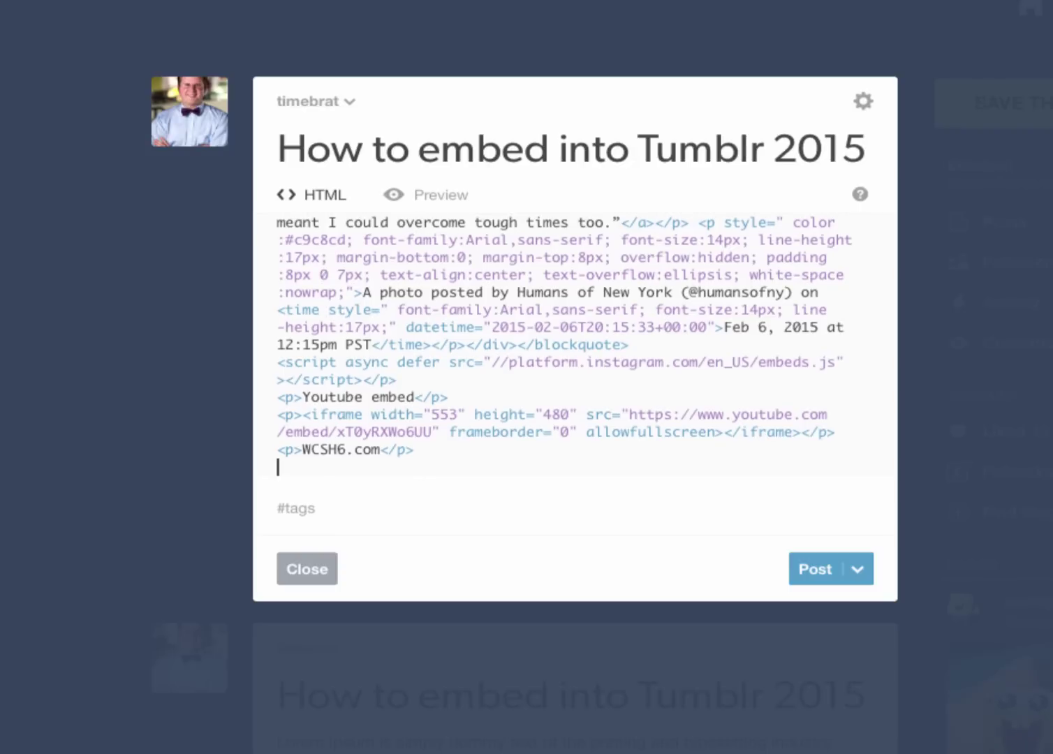
{"action": "type", "text": "<p>"}
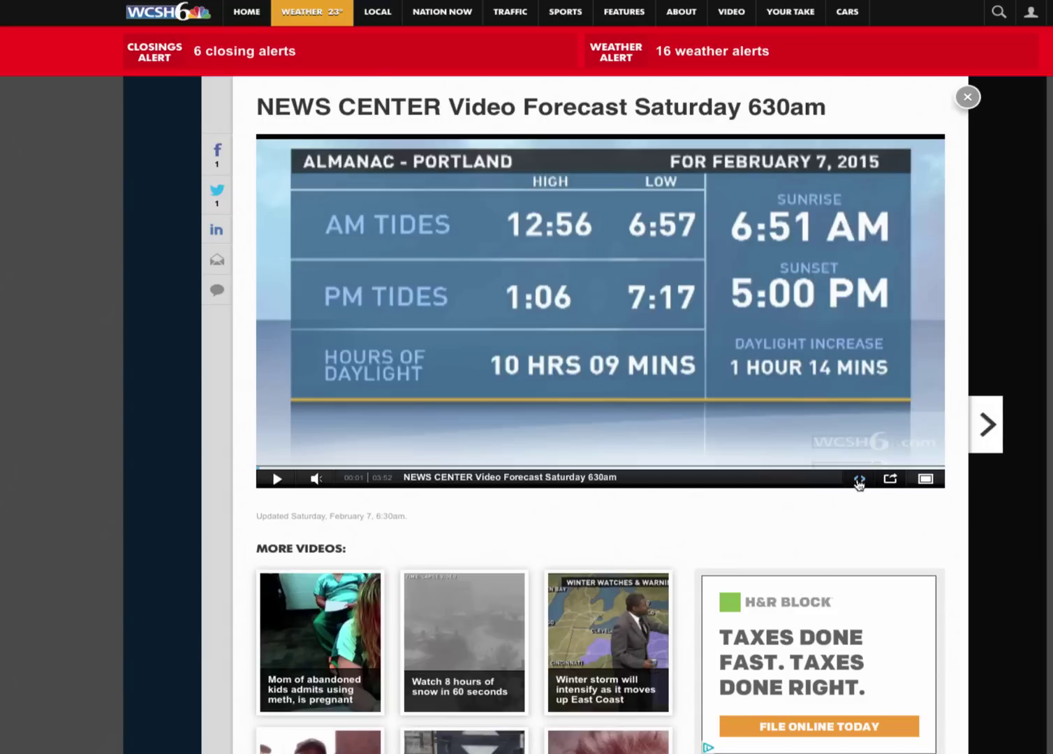
Step: Copy the embed code of the WCSH6 Saturday 630am forecast video and paste it into the Tumblr post, closed with </p>
{"action": "left_click", "coordinate": [858, 479]}
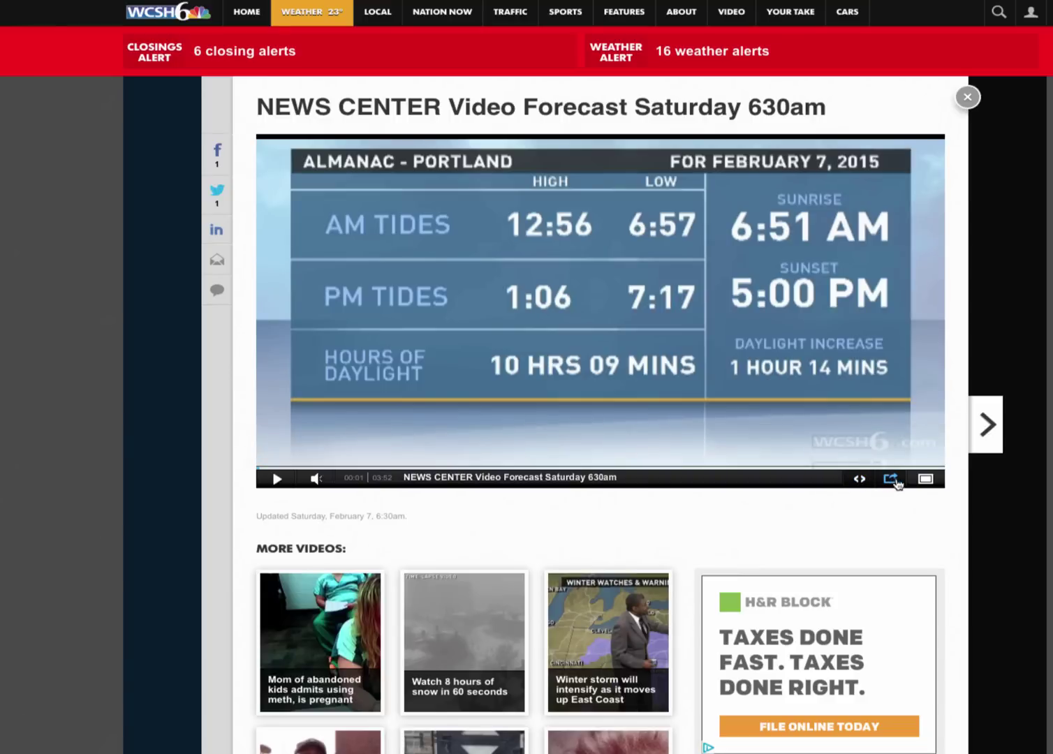
{"action": "left_click", "coordinate": [863, 481]}
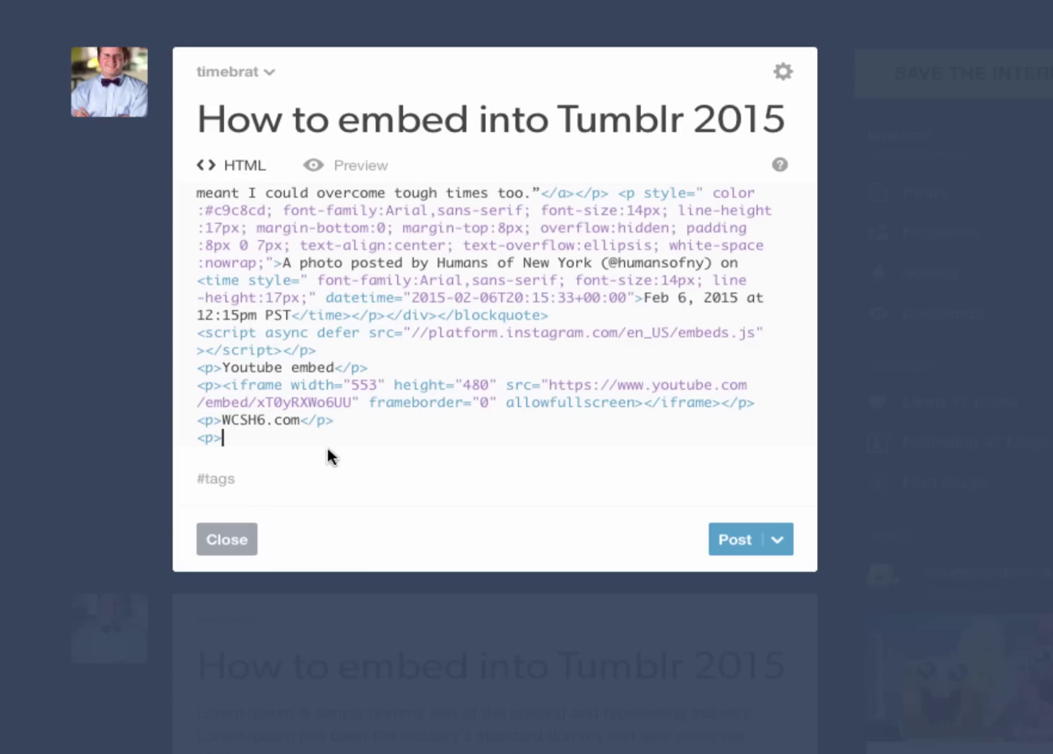
{"action": "key", "text": "ctrl+v"}
{"action": "type", "text": "<"}
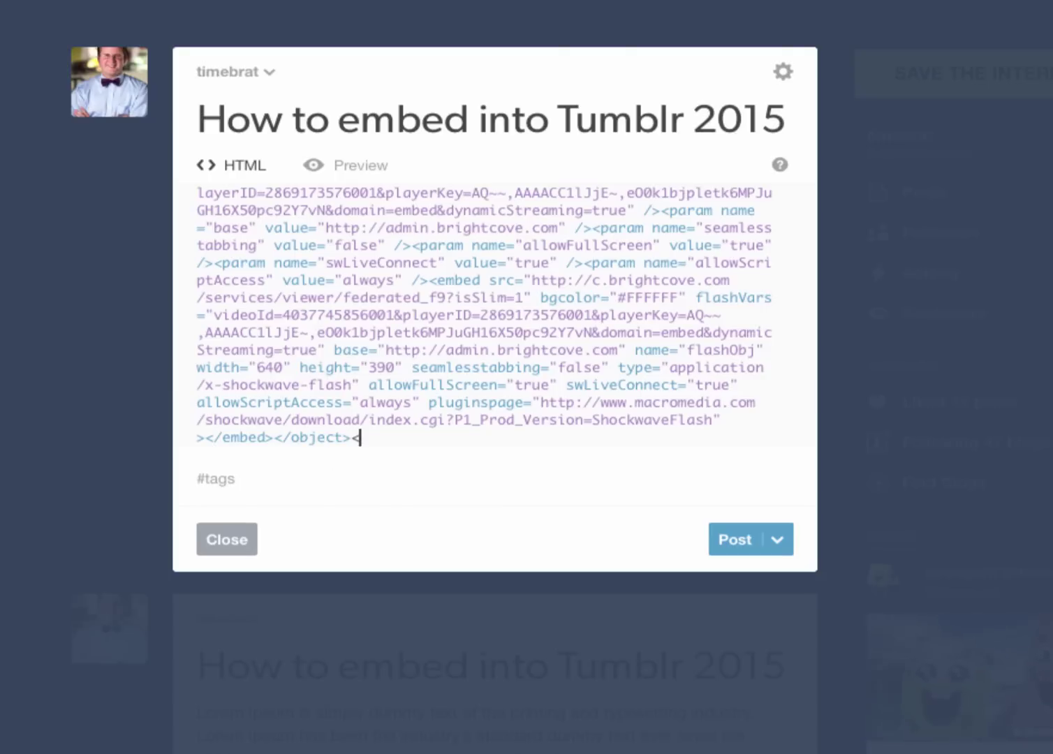
{"action": "type", "text": "/p>"}
{"action": "key", "text": "Return"}
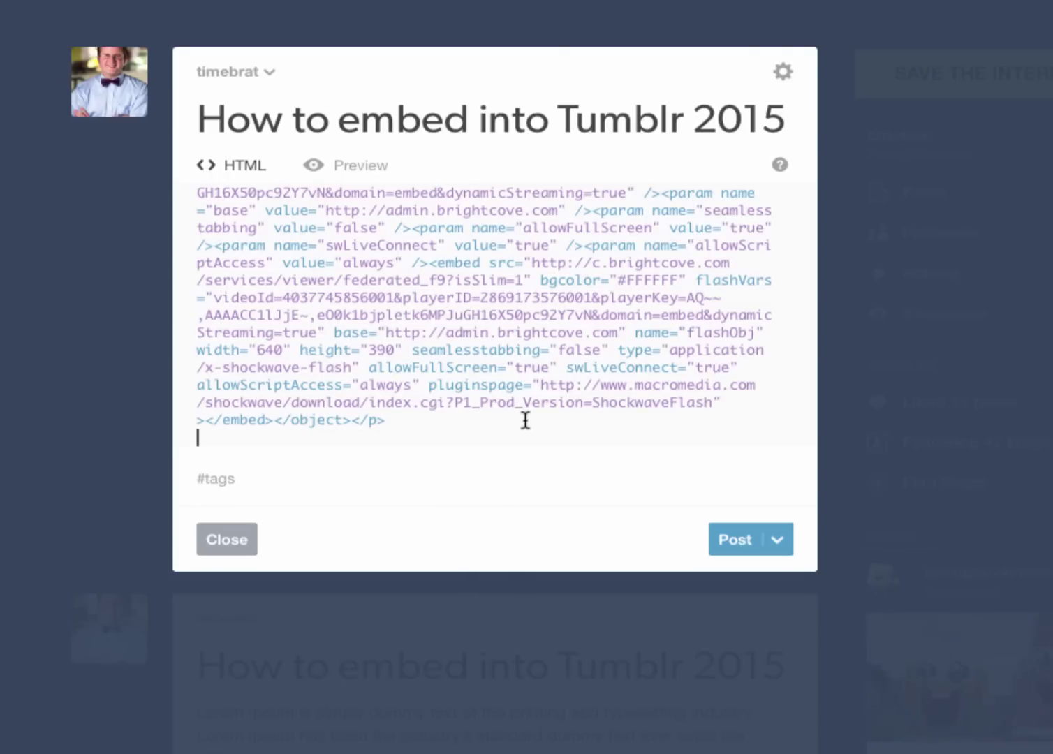
Step: Check the text editor choices in the post settings and leave the editor on HTML
{"action": "left_click", "coordinate": [783, 72]}
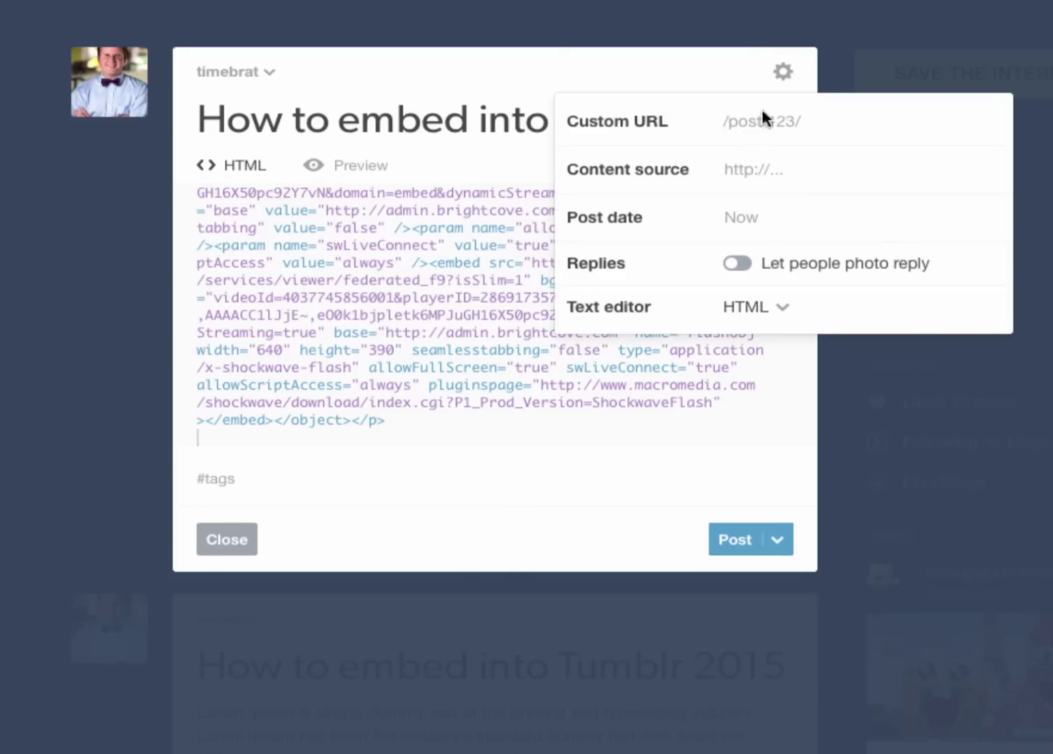
{"action": "left_click", "coordinate": [778, 309]}
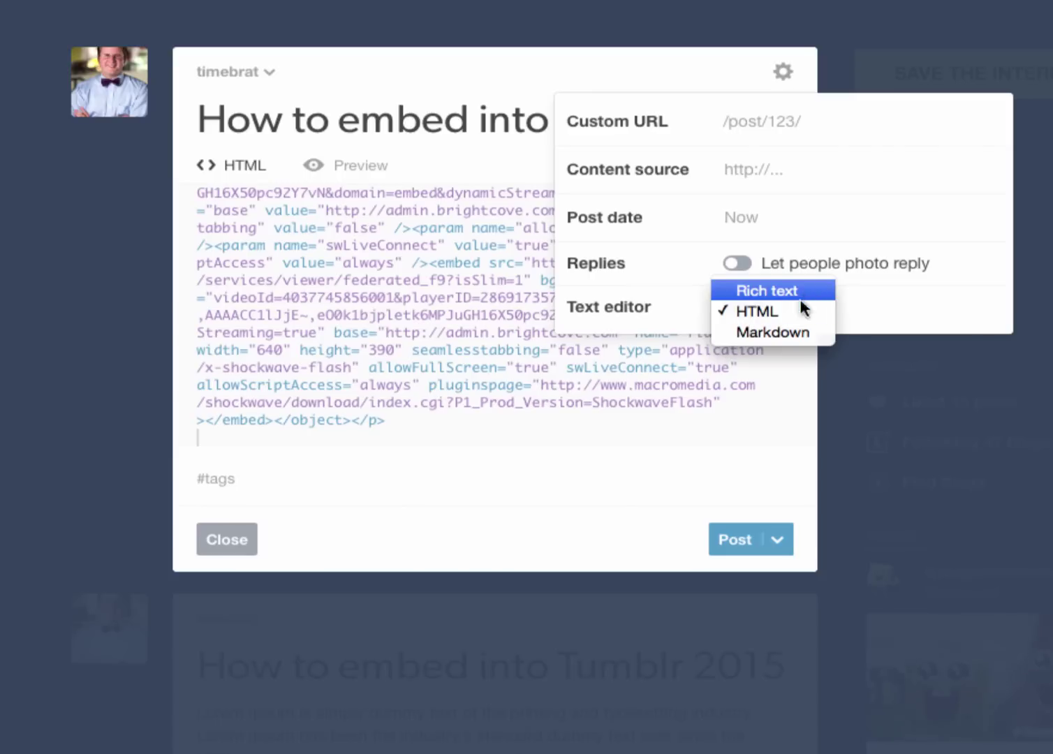
{"action": "left_click", "coordinate": [797, 318]}
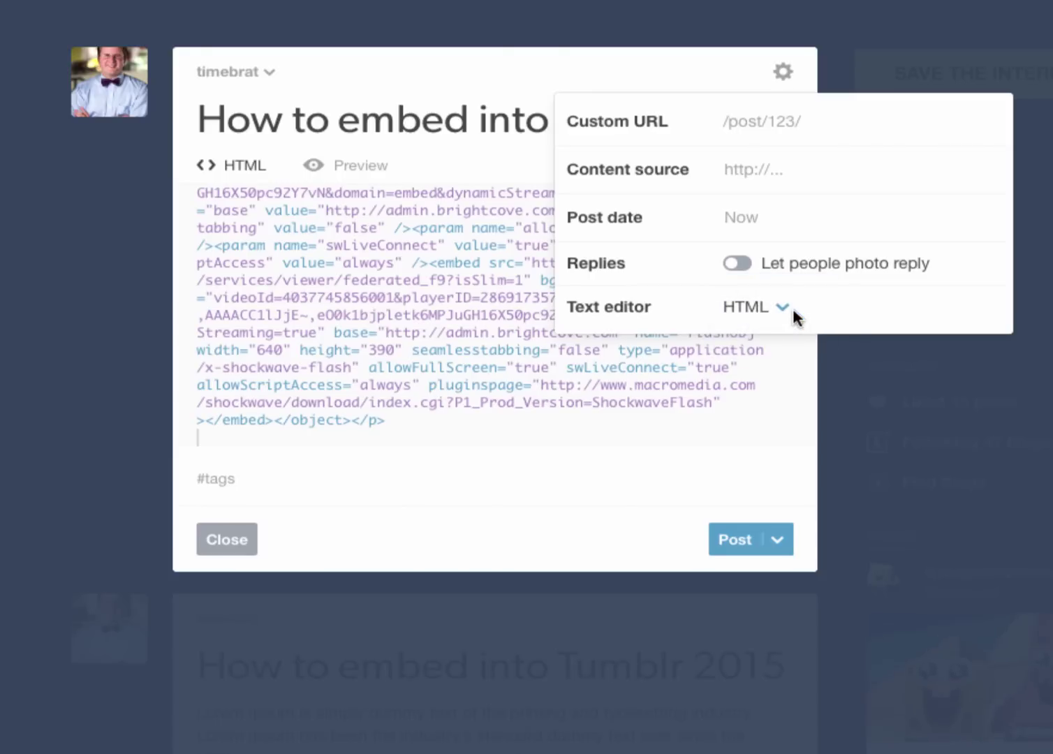
{"action": "left_click", "coordinate": [460, 458]}
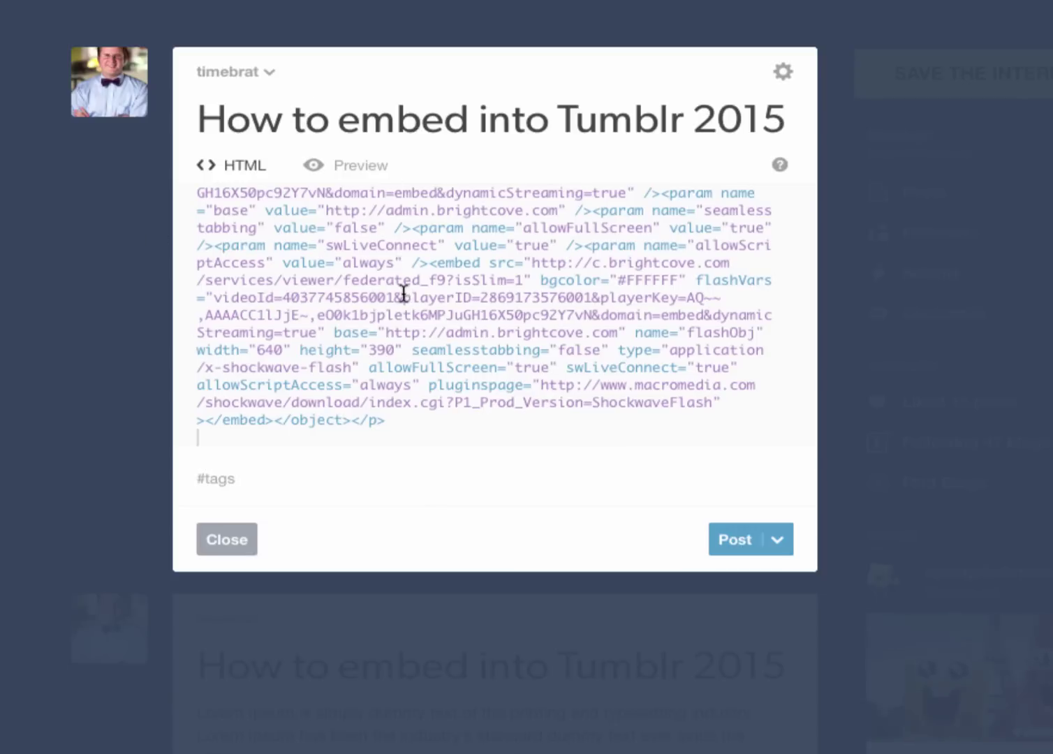
Step: Publish the Tumblr post and view its beginning on the blog
{"action": "left_click", "coordinate": [738, 539]}
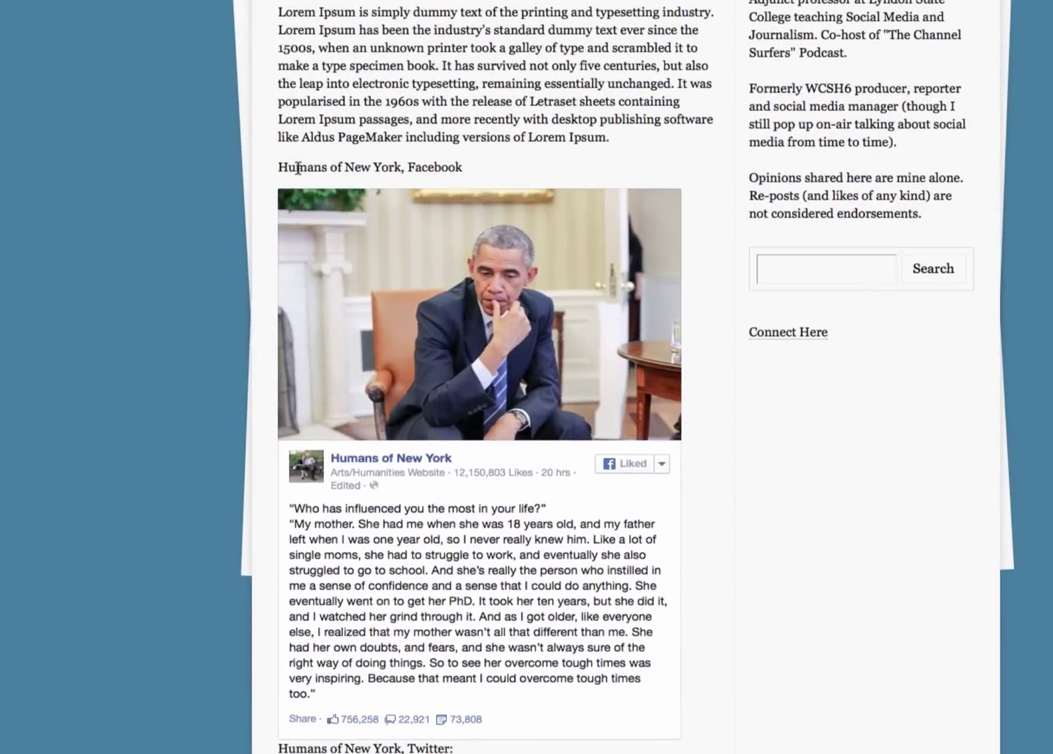
{"action": "scroll", "coordinate": [179, 327], "scroll_direction": "up", "scroll_amount": 3}
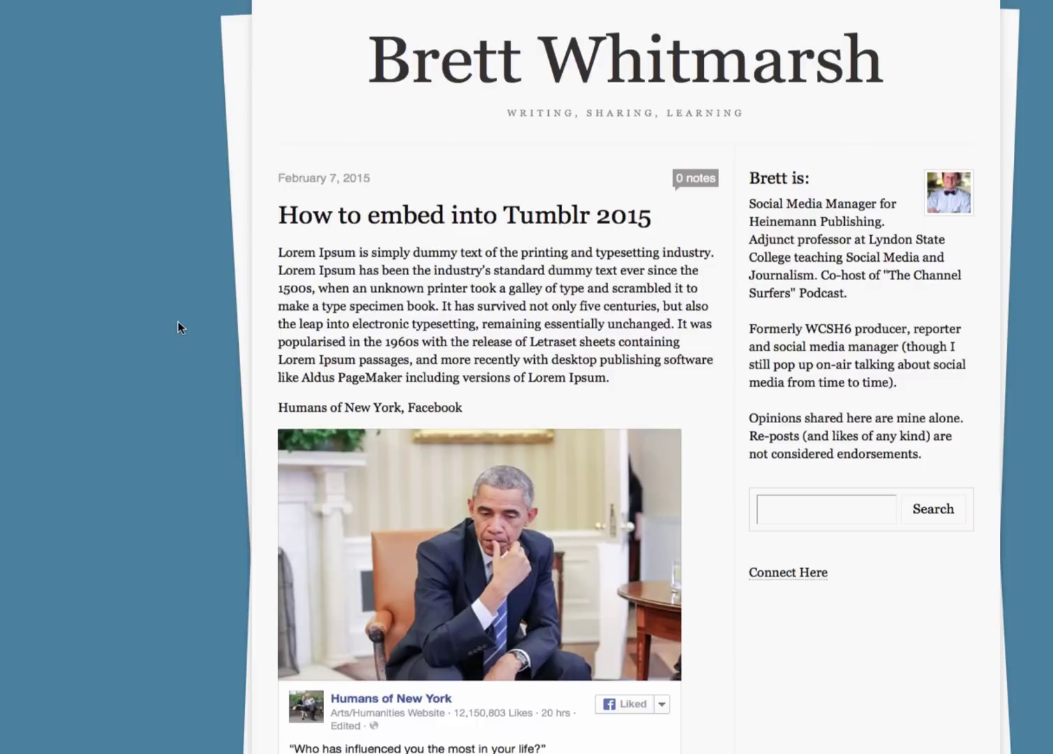
Step: Examine the Facebook, Twitter and Instagram embeds and their Humans of New York captions in the published post
{"action": "scroll", "coordinate": [177, 327], "scroll_direction": "down", "scroll_amount": 2}
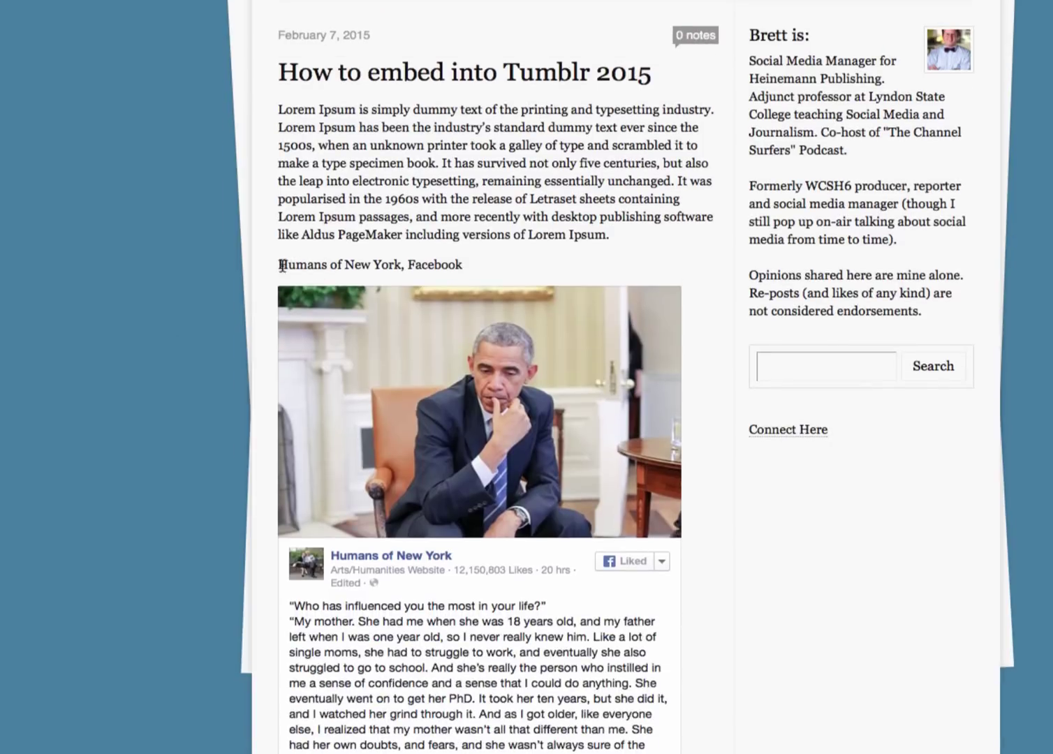
{"action": "left_click_drag", "start_coordinate": [279, 264], "coordinate": [483, 264]}
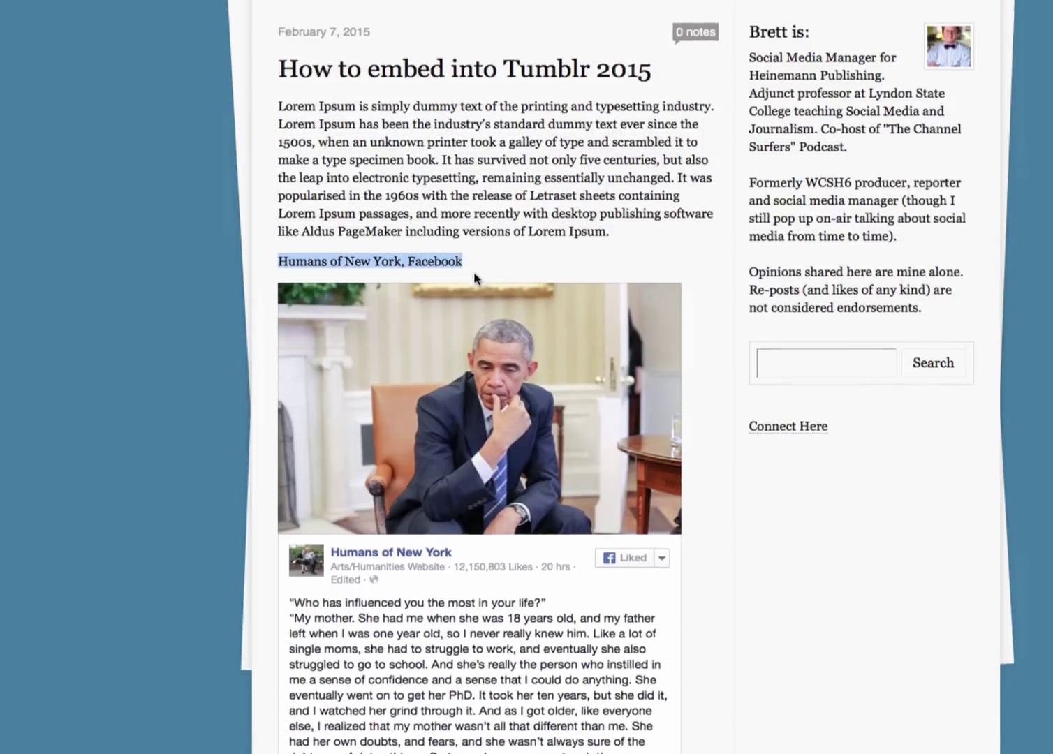
{"action": "scroll", "coordinate": [482, 269], "scroll_direction": "down", "scroll_amount": 2}
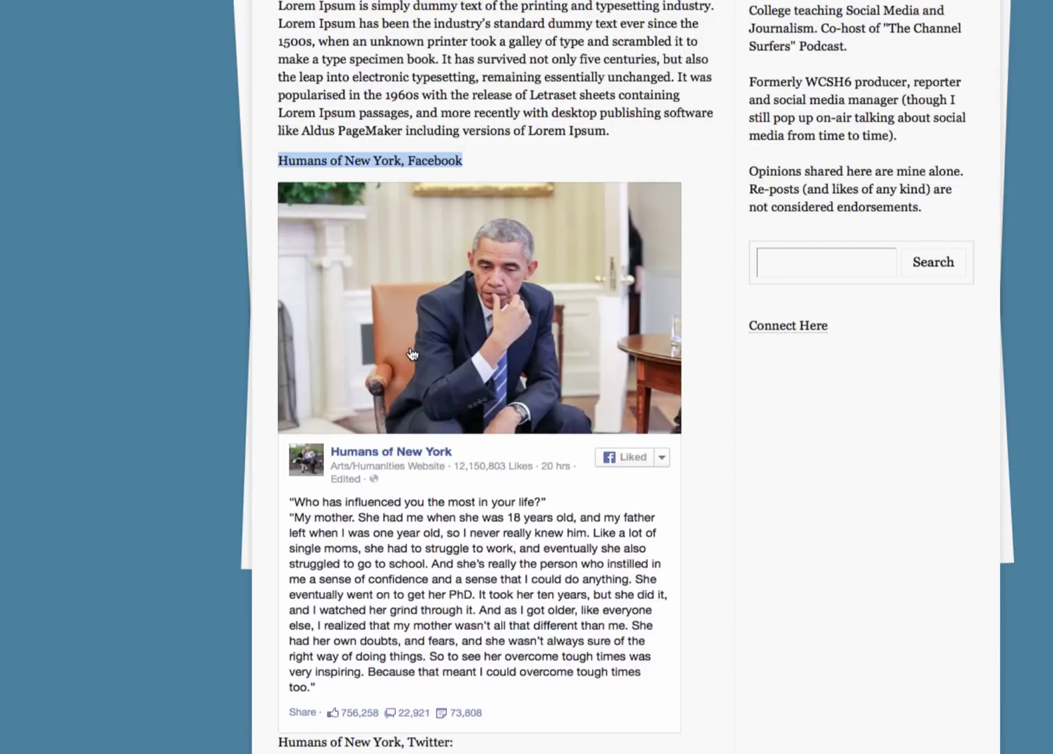
{"action": "scroll", "coordinate": [412, 353], "scroll_direction": "down", "scroll_amount": 3}
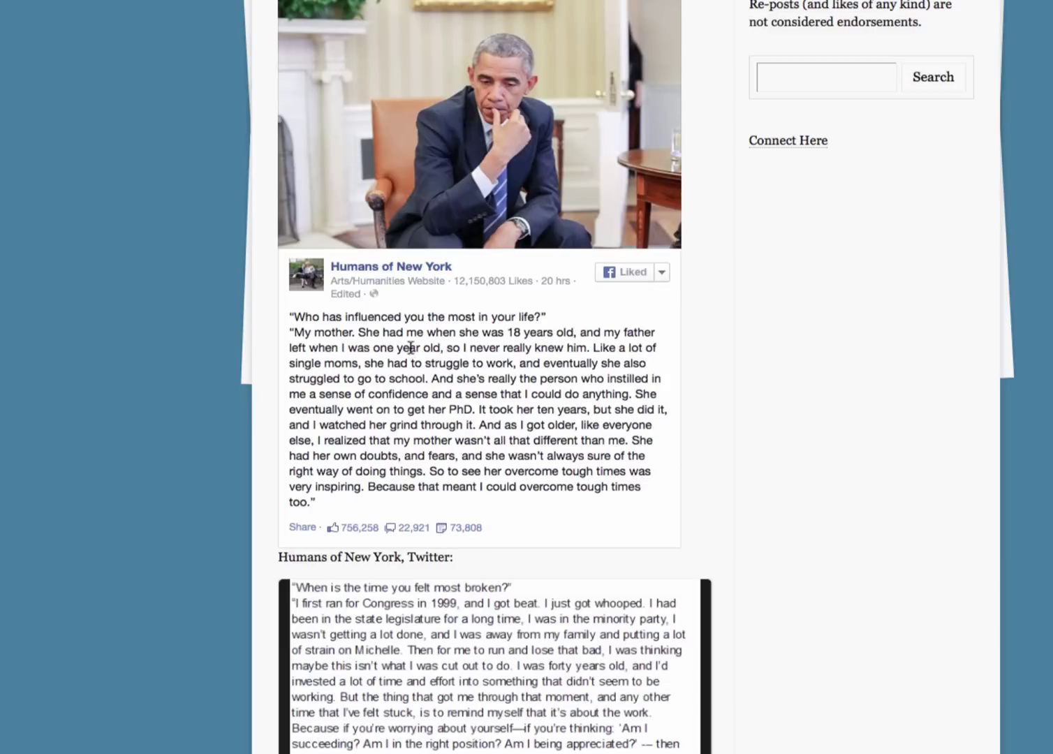
{"action": "scroll", "coordinate": [411, 345], "scroll_direction": "down", "scroll_amount": 10}
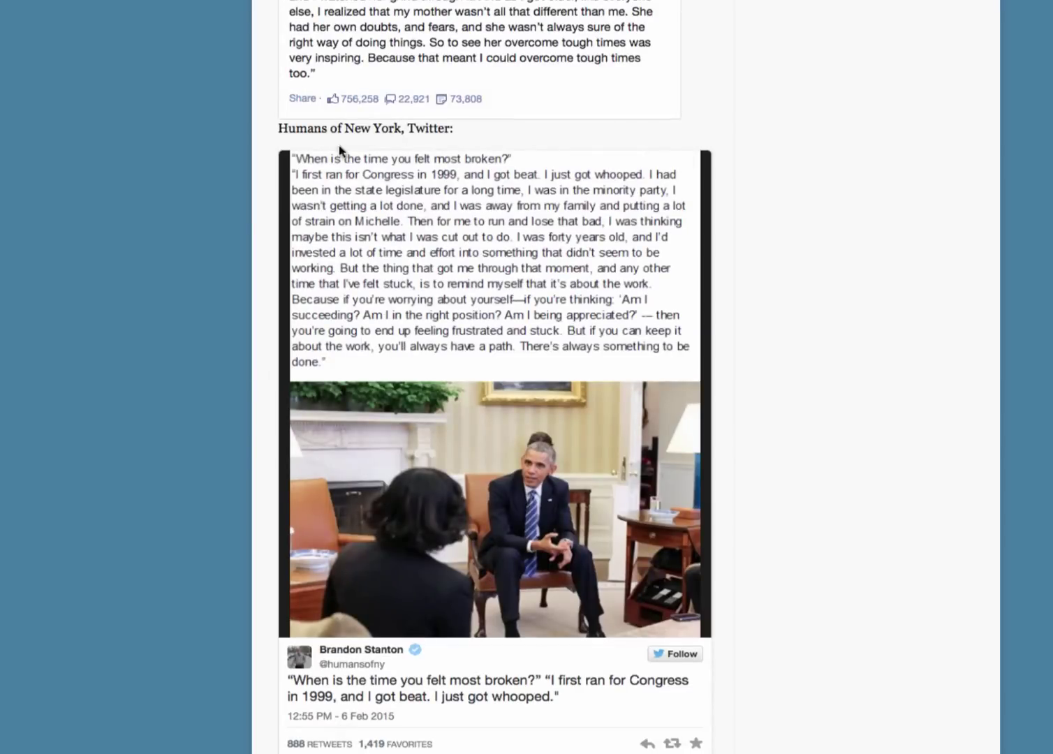
{"action": "left_click_drag", "start_coordinate": [278, 129], "coordinate": [475, 130]}
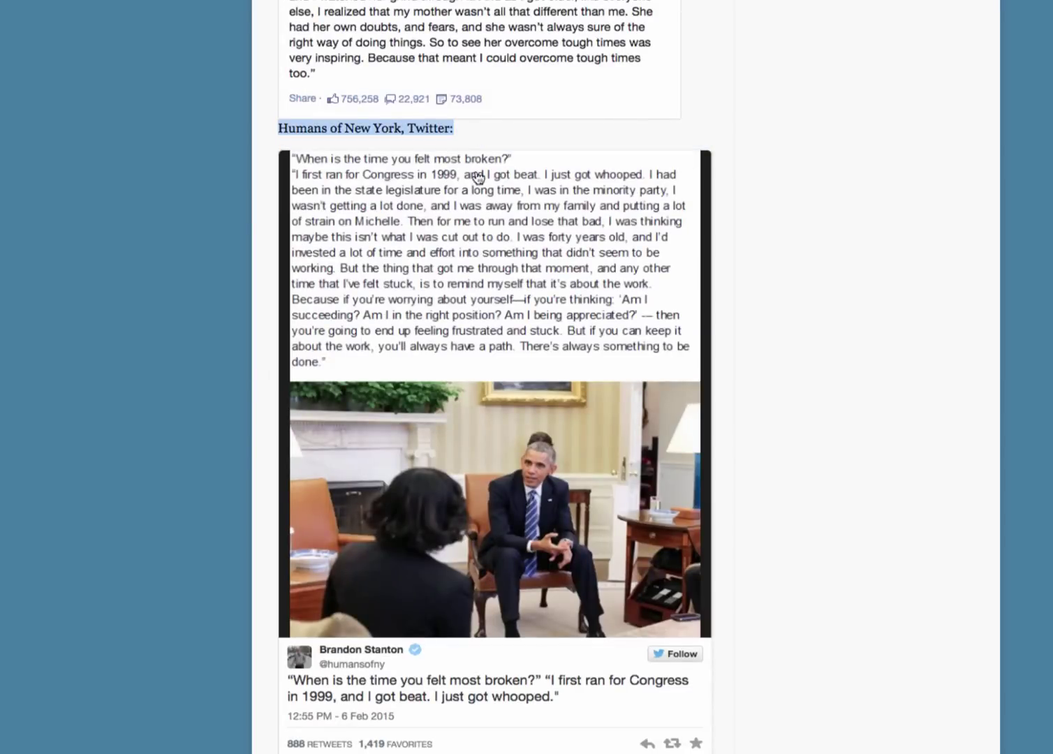
{"action": "scroll", "coordinate": [514, 289], "scroll_direction": "down", "scroll_amount": 8}
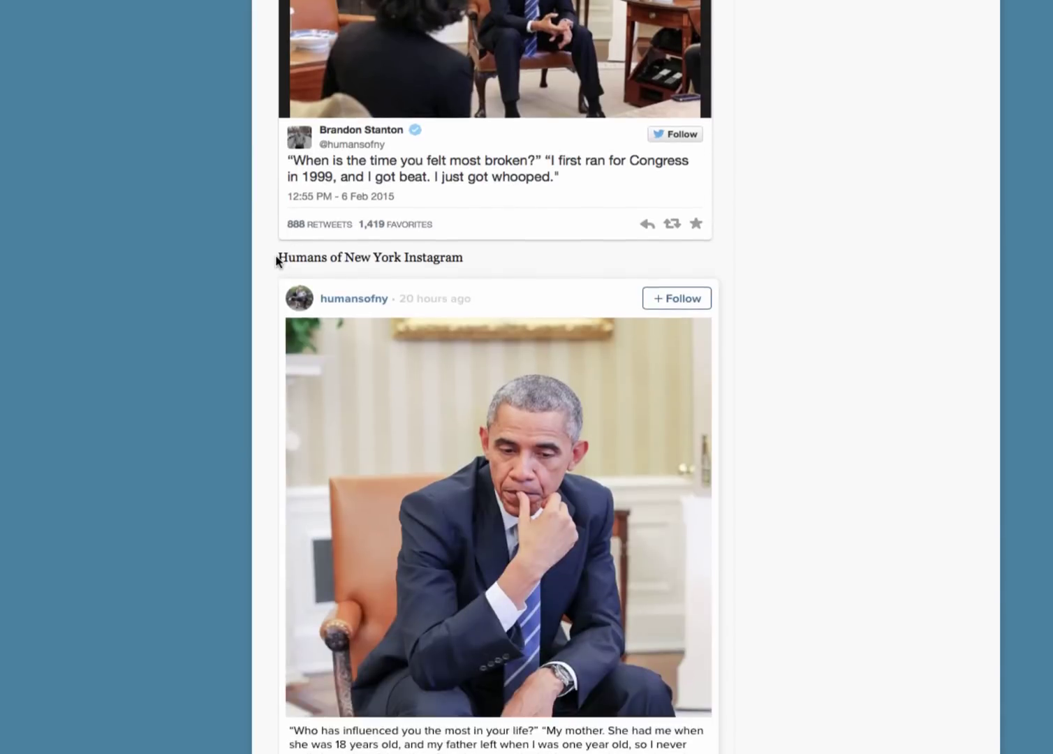
{"action": "left_click_drag", "start_coordinate": [277, 258], "coordinate": [486, 257]}
{"action": "scroll", "coordinate": [486, 258], "scroll_direction": "down", "scroll_amount": 2}
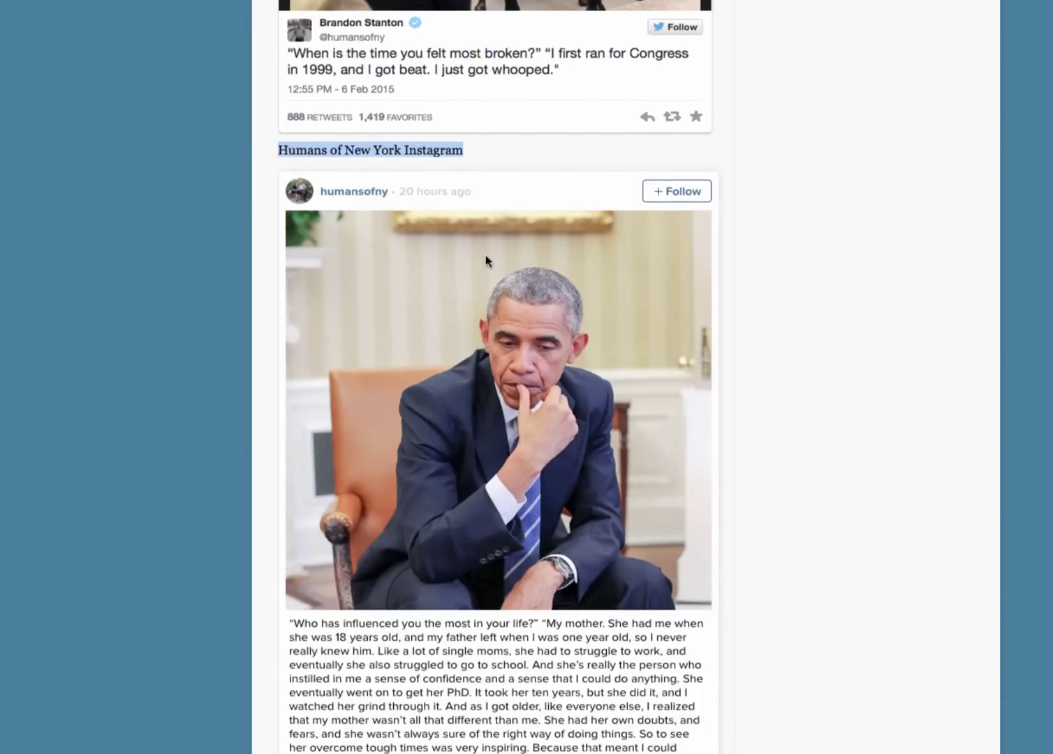
Step: Test the embedded YouTube video in the published post by starting playback and pausing it
{"action": "scroll", "coordinate": [552, 377], "scroll_direction": "down", "scroll_amount": 17}
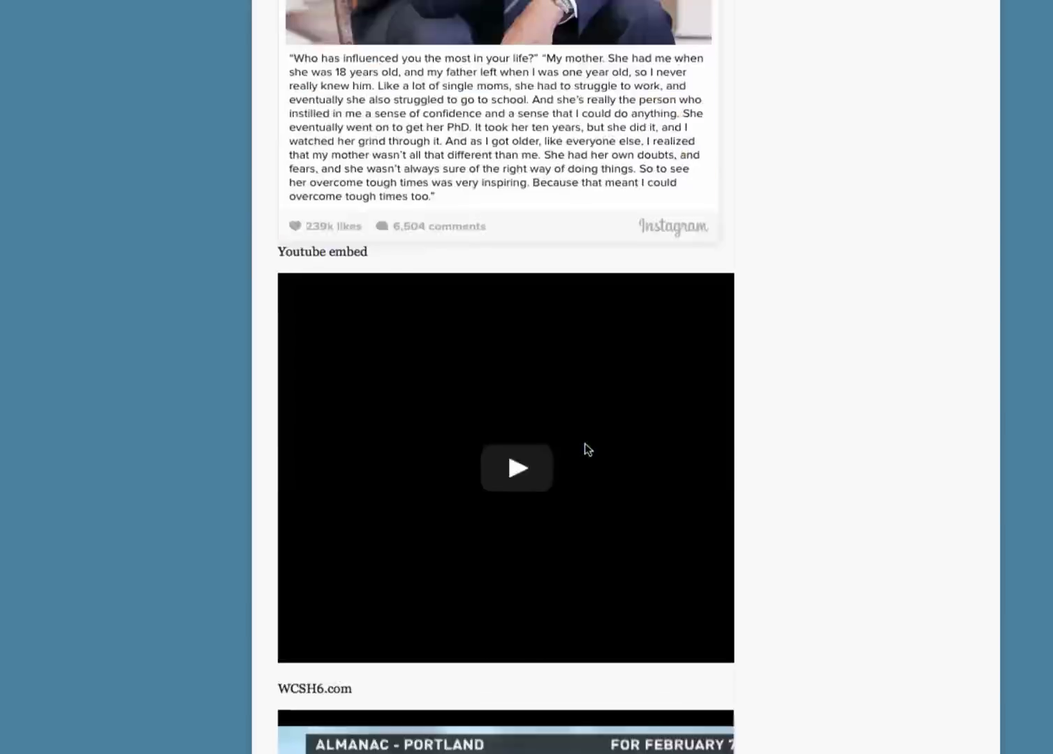
{"action": "scroll", "coordinate": [559, 418], "scroll_direction": "up", "scroll_amount": 10}
{"action": "mouse_move", "coordinate": [435, 497]}
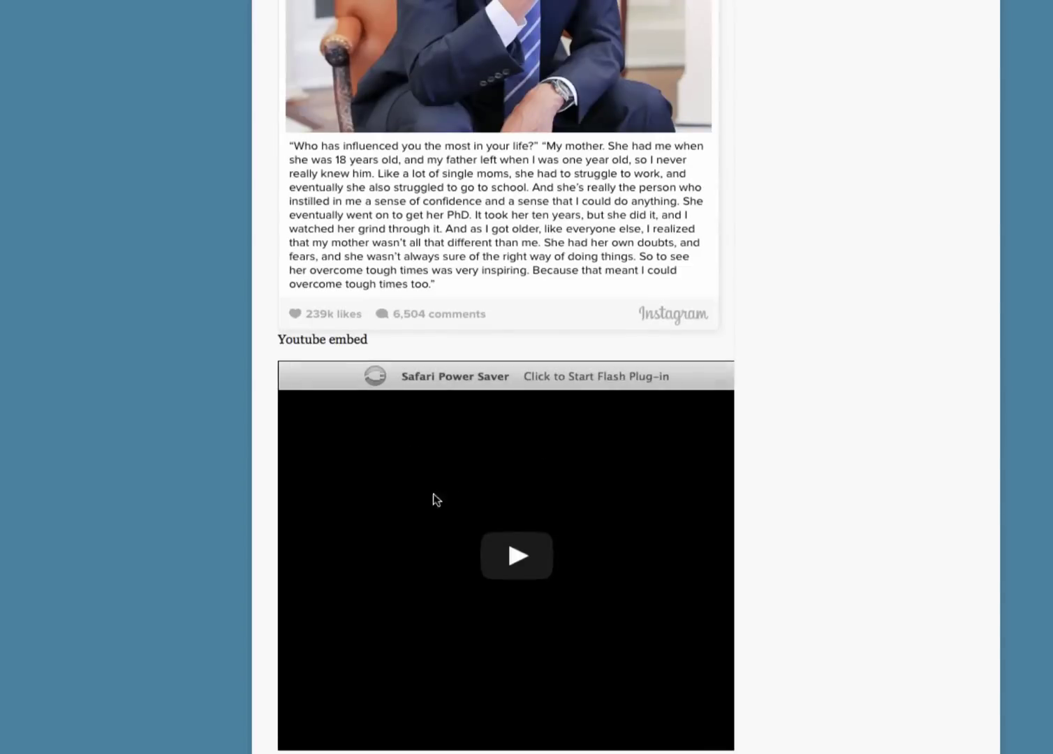
{"action": "left_click", "coordinate": [520, 556]}
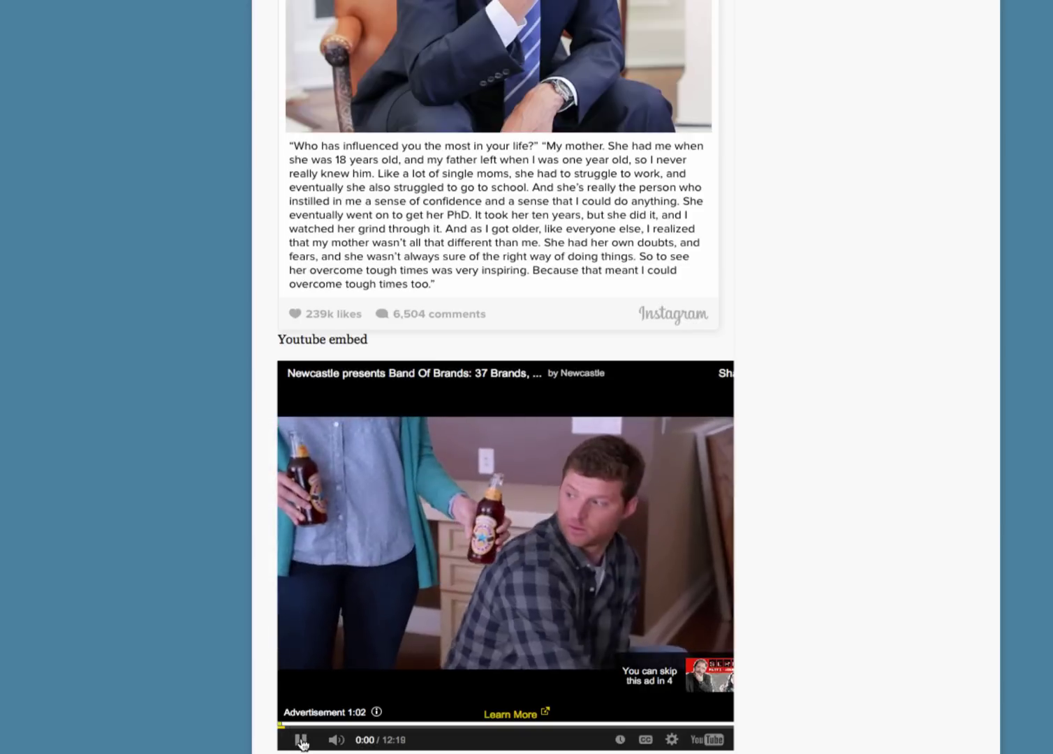
{"action": "left_click", "coordinate": [300, 739]}
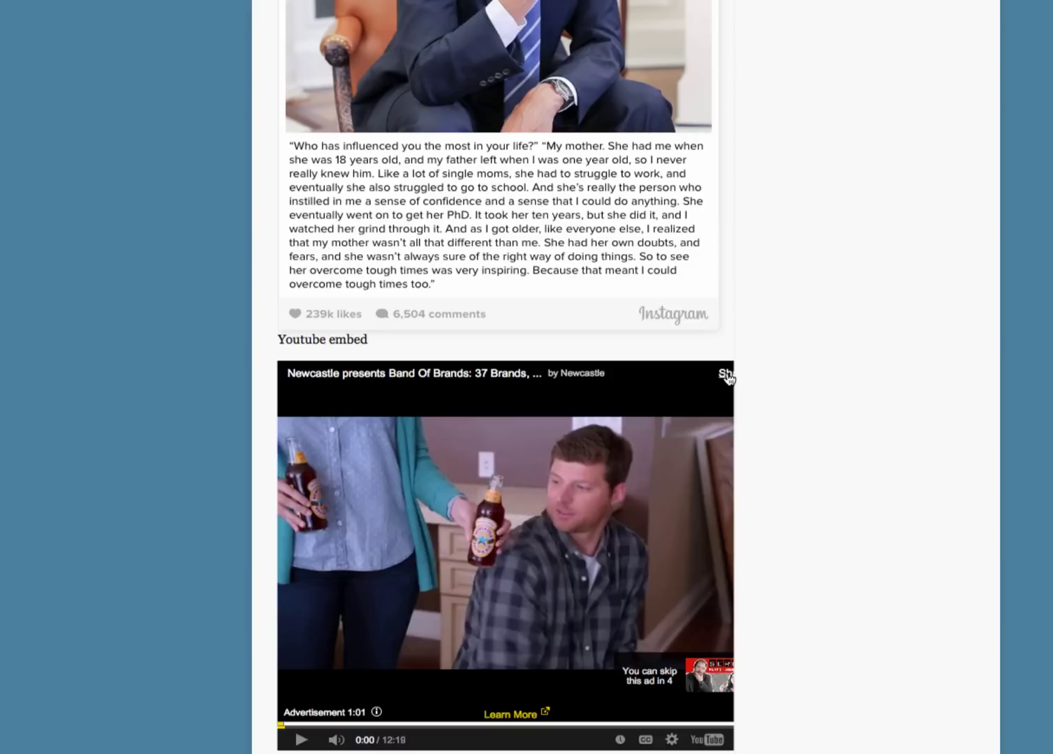
Step: Check the WCSH6.com video embed at the end of the post and return to the beginning of the blog page
{"action": "scroll", "coordinate": [647, 588], "scroll_direction": "down", "scroll_amount": 5}
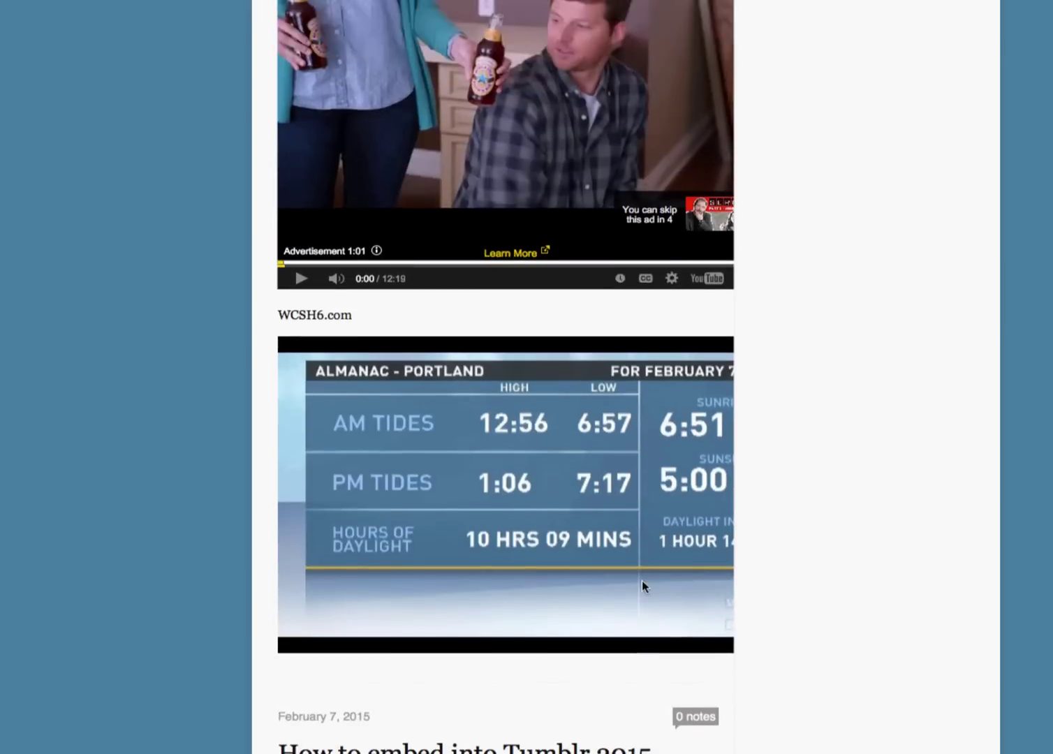
{"action": "mouse_move", "coordinate": [472, 483]}
{"action": "scroll", "coordinate": [512, 452], "scroll_direction": "up", "scroll_amount": 20}
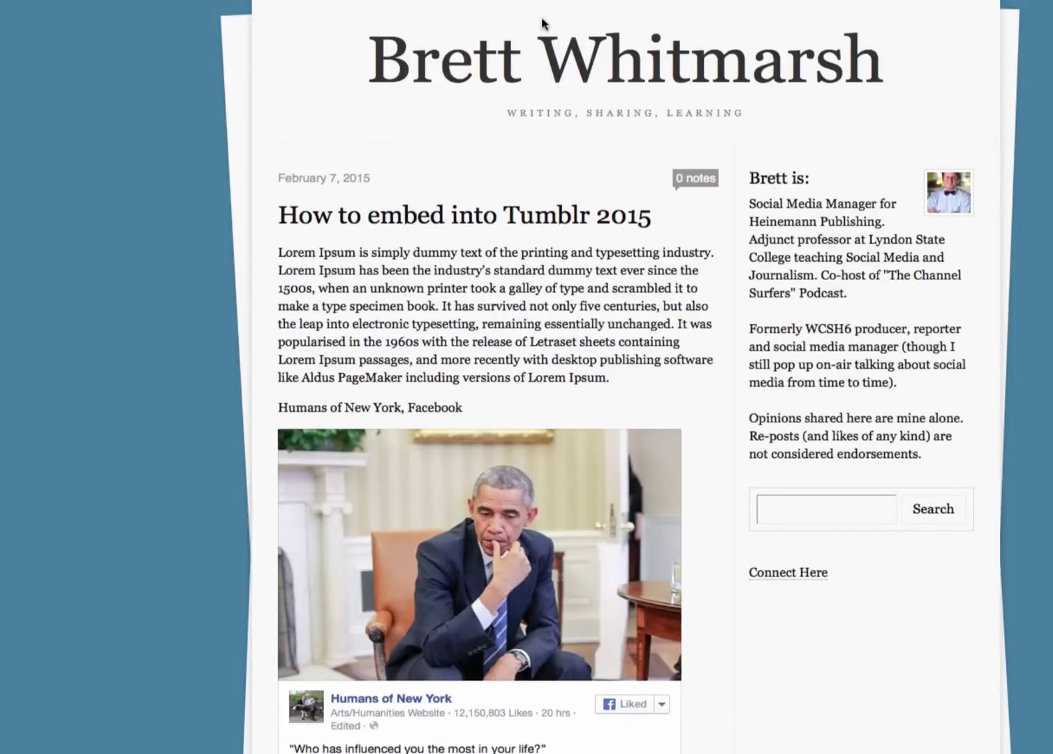